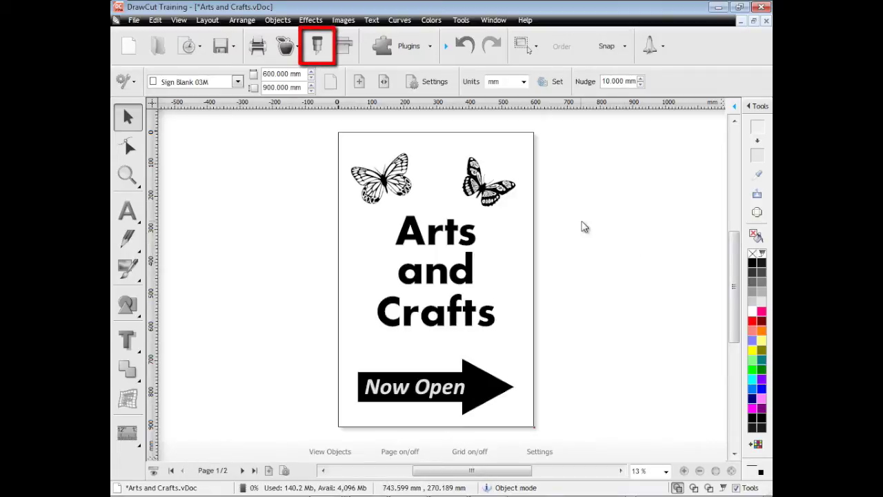
Cut the Arts and Crafts sign now, confirm in Vinyl Spooler, and reopen Send to be Cut.
left_click(317, 47)
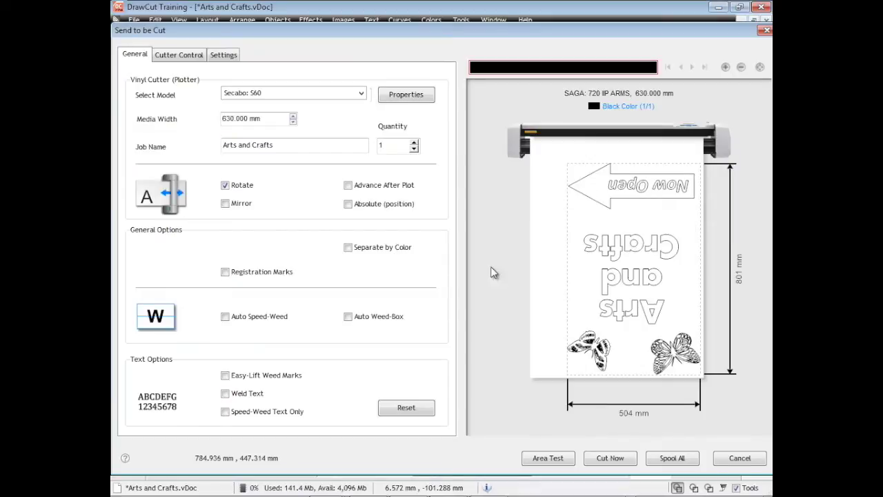
left_click(617, 461)
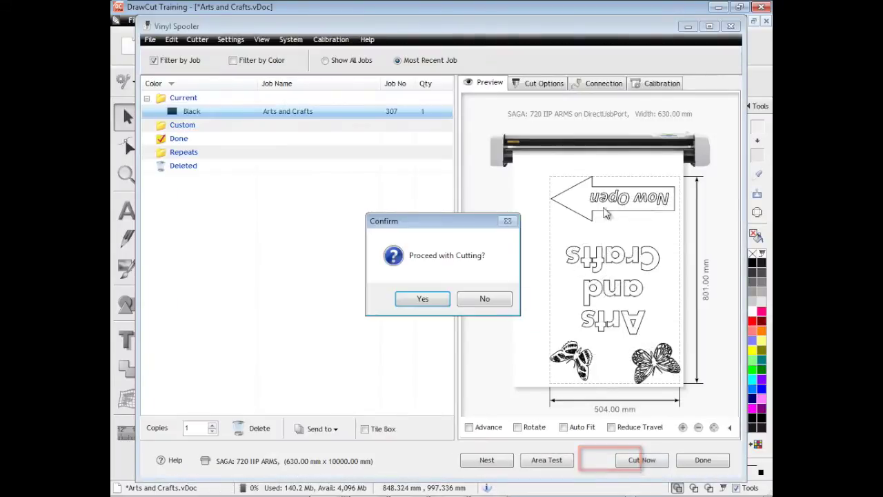
left_click(427, 298)
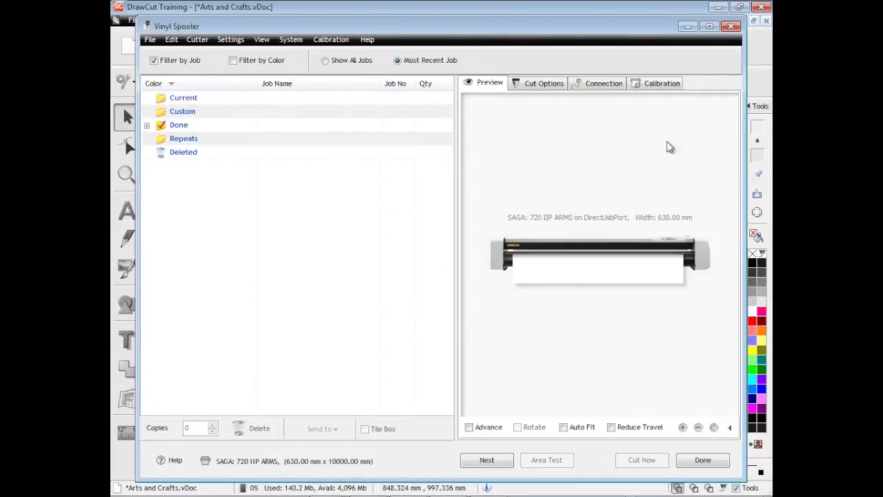
left_click(687, 26)
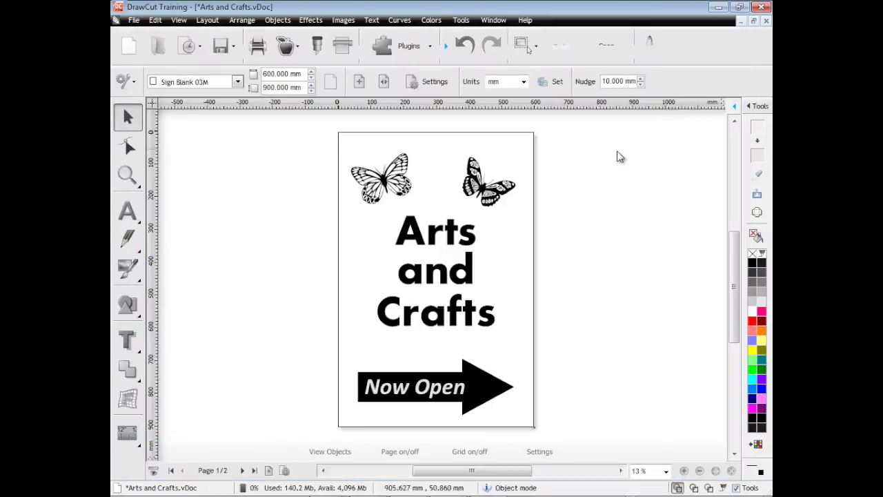
left_click(318, 50)
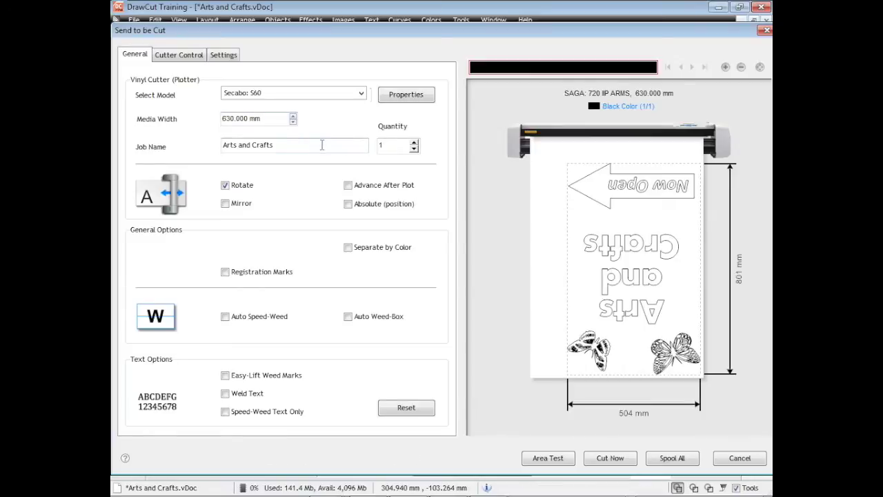
Raise the quantity, turn Rotate off to reveal the 801 mm too-large warning, then re-enable it.
left_click(414, 142)
left_click(414, 143)
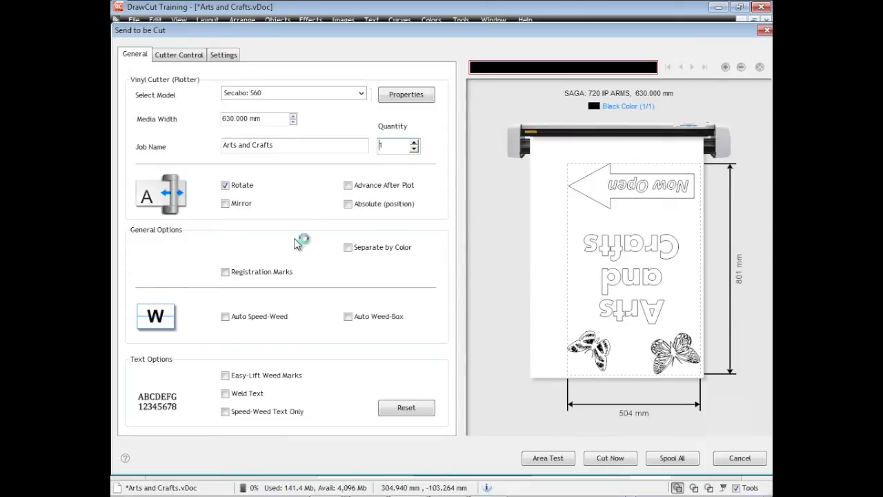
left_click(245, 191)
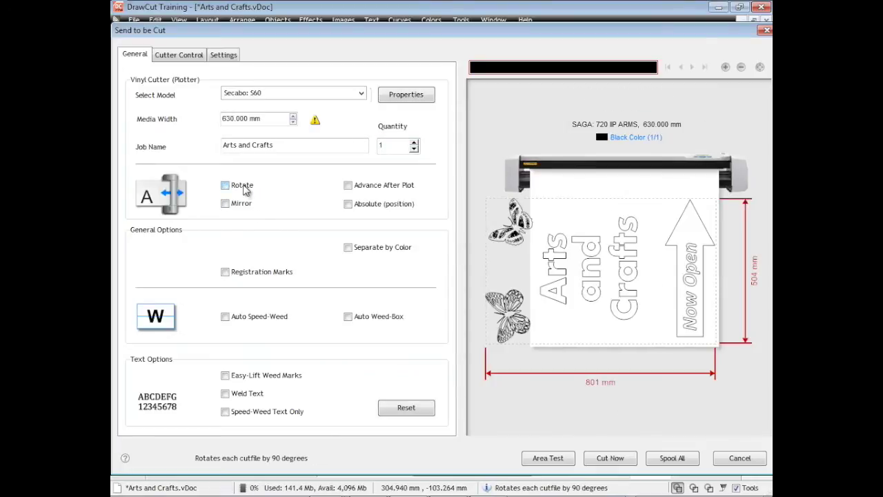
mouse_move(316, 125)
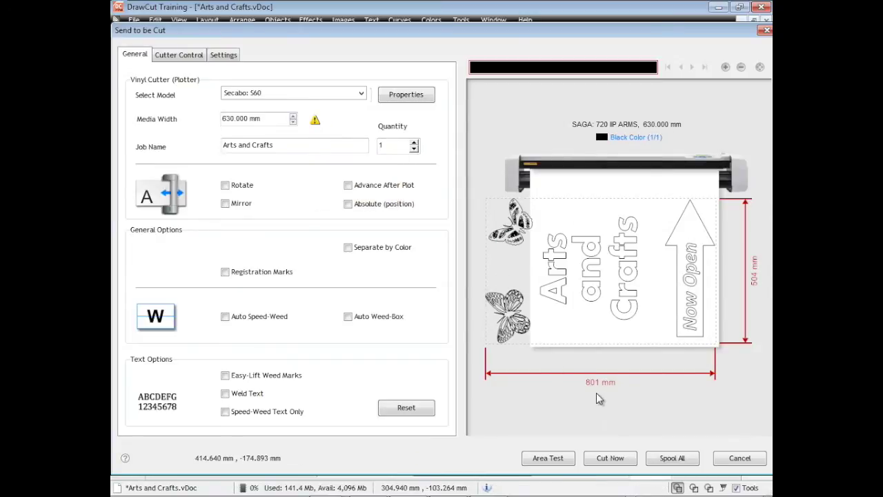
left_click(240, 184)
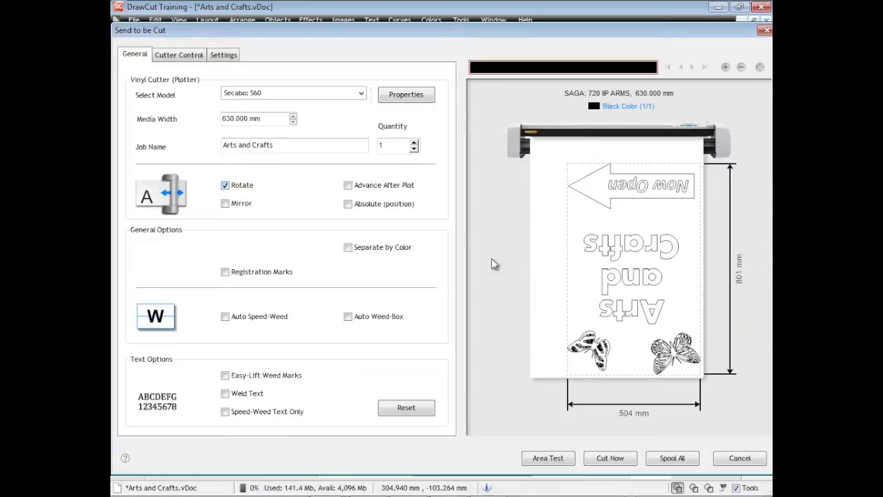
Toggle Mirror on and off, disable Advance After Plot, and enable Absolute position.
left_click(241, 206)
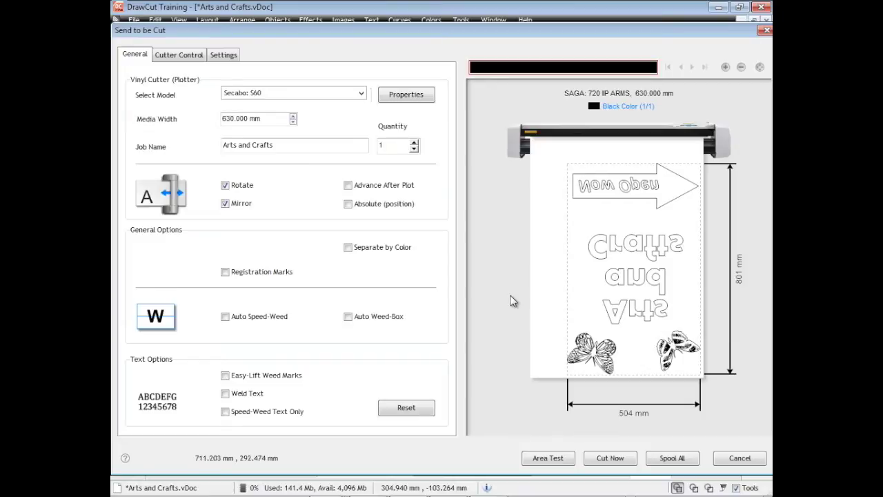
left_click(243, 207)
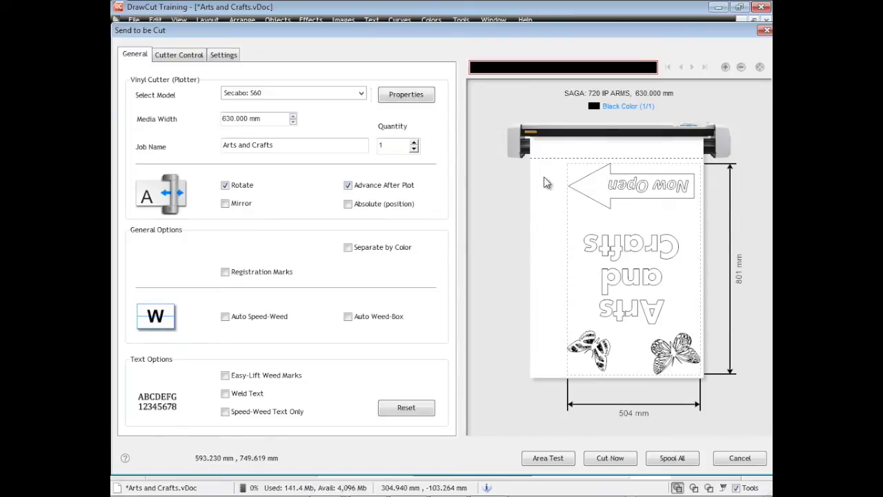
left_click(405, 187)
left_click(367, 207)
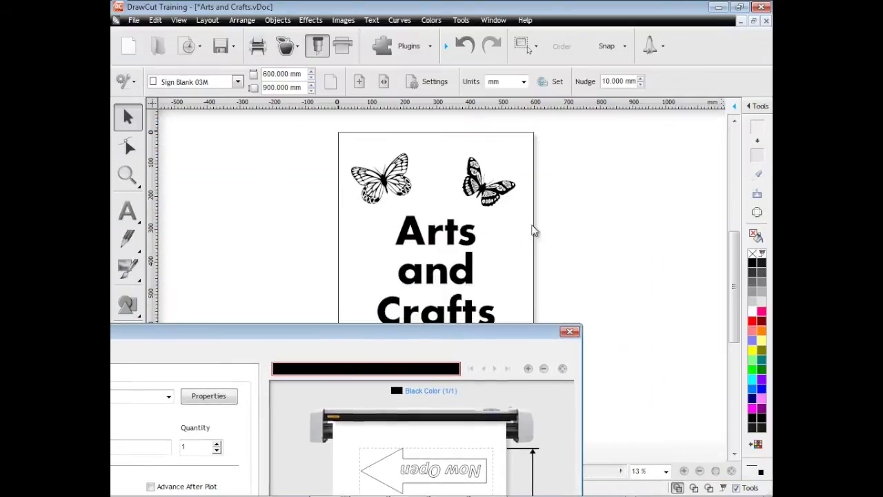
Maximize the cut dialog, turn off Absolute position and Registration Marks, and enable Auto Speed-Weed.
double_click(449, 334)
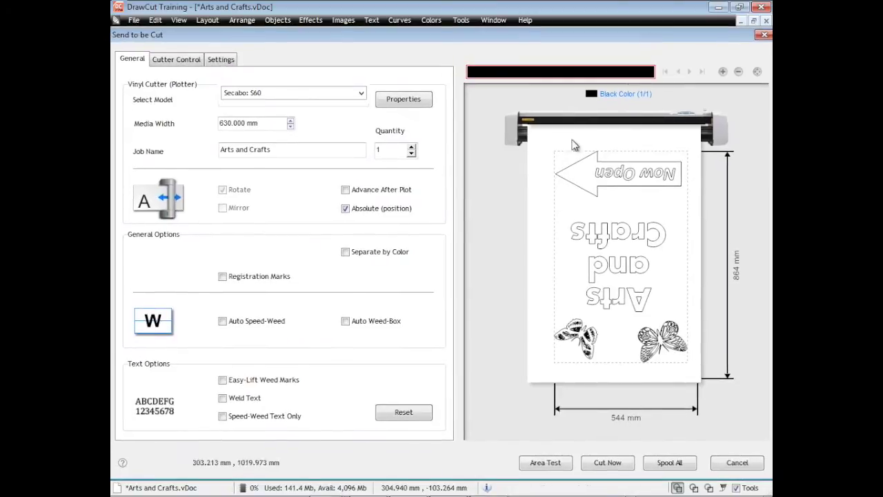
left_click(381, 208)
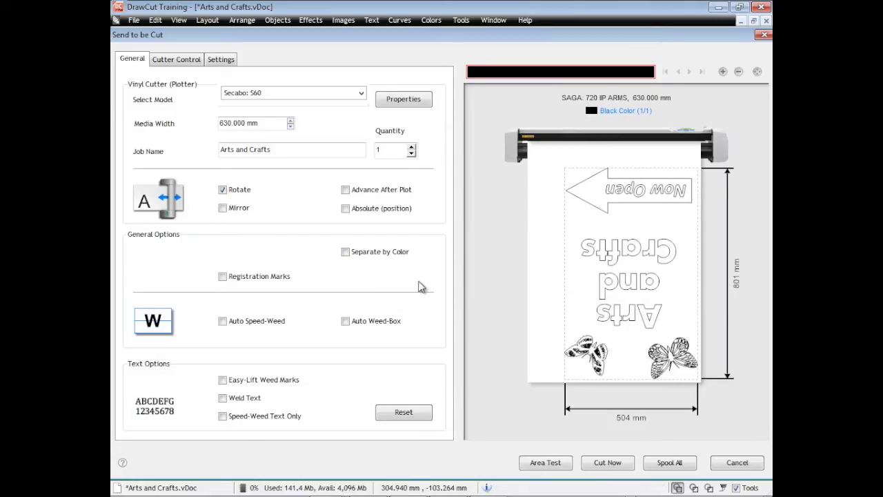
left_click(288, 280)
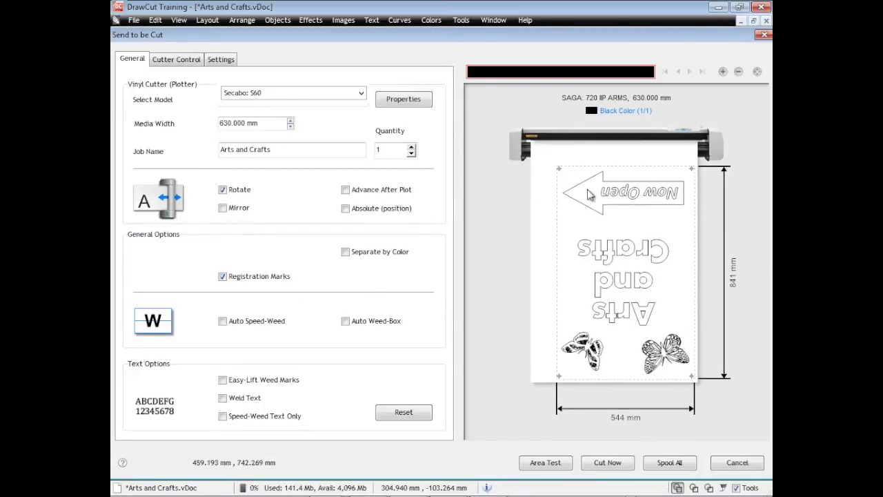
left_click(260, 278)
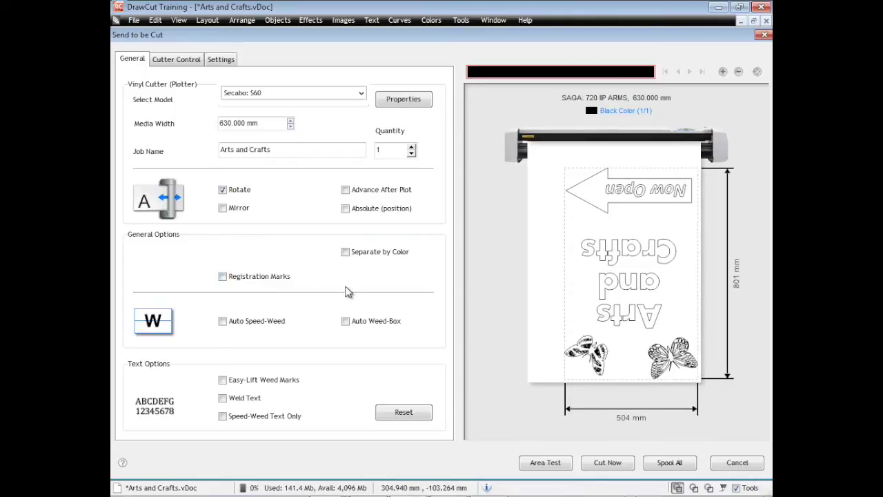
left_click(268, 324)
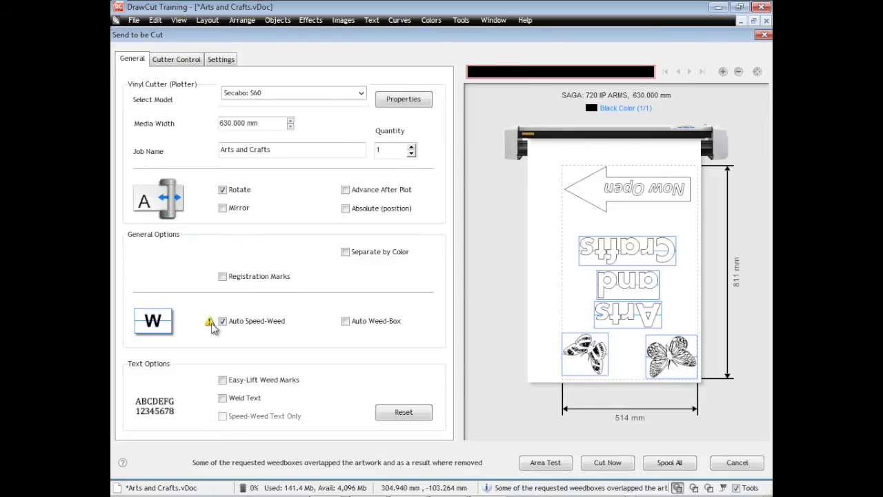
mouse_move(213, 329)
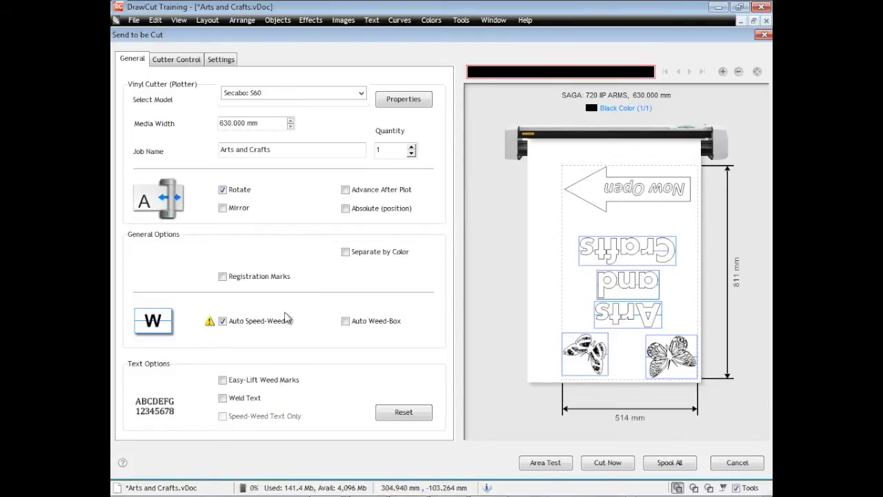
left_click(368, 324)
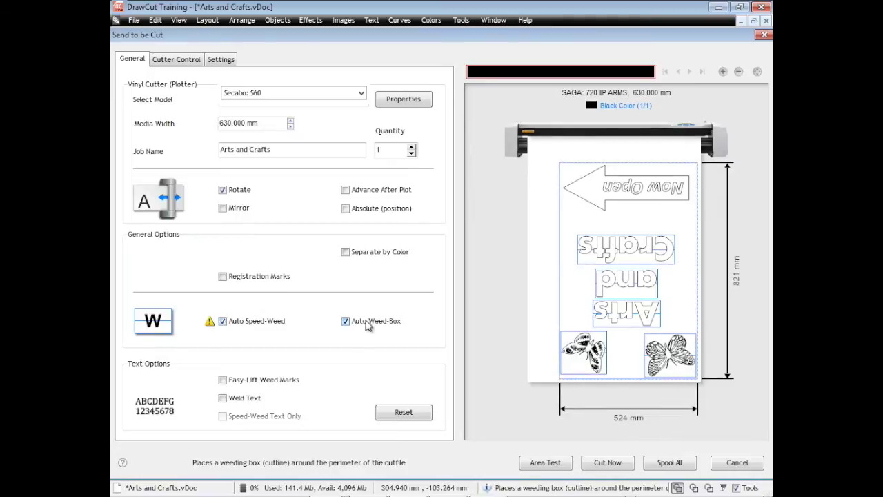
left_click(362, 328)
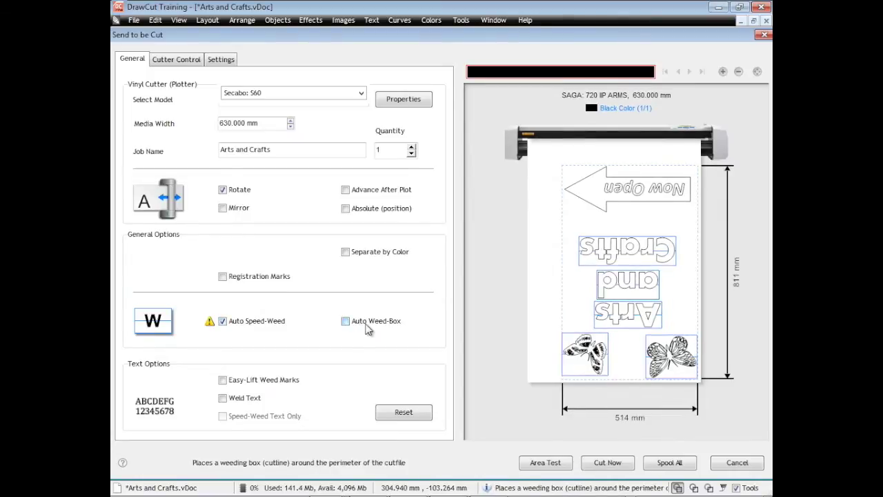
left_click(231, 320)
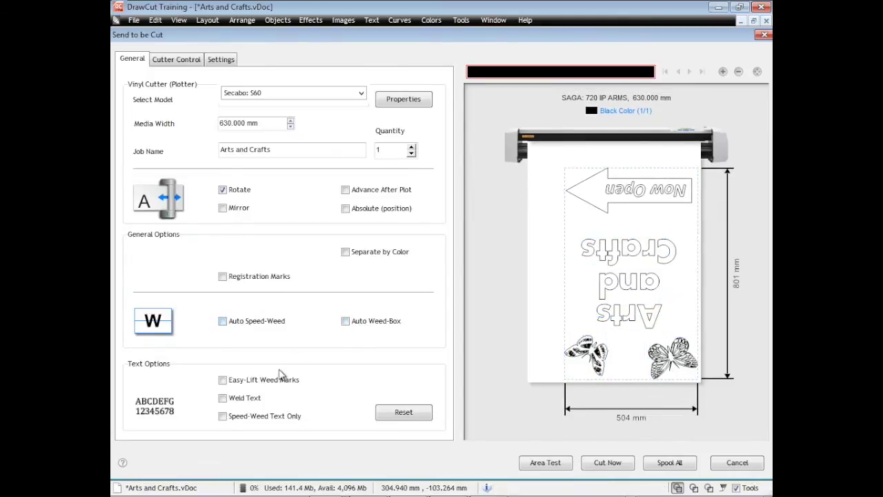
Add Easy-Lift Weed Marks, try Speed-Weed Text Only, then review the blade offset 0.30 and passes settings.
left_click(222, 381)
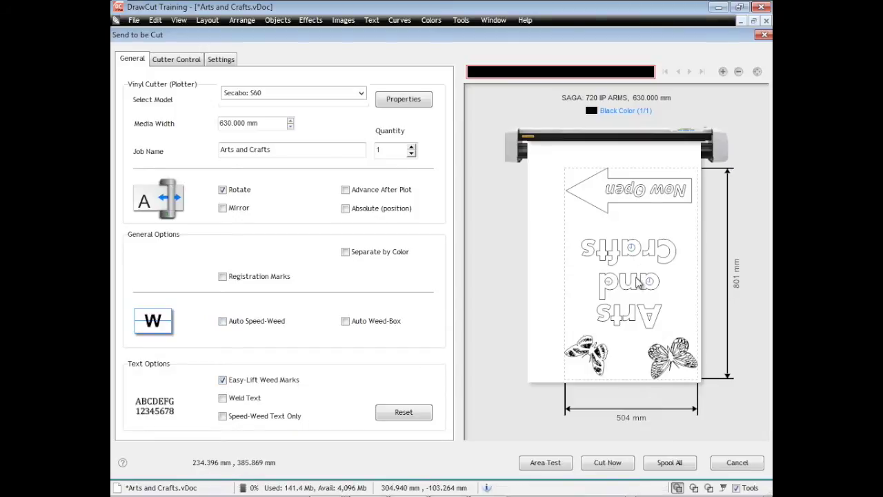
left_click(722, 71)
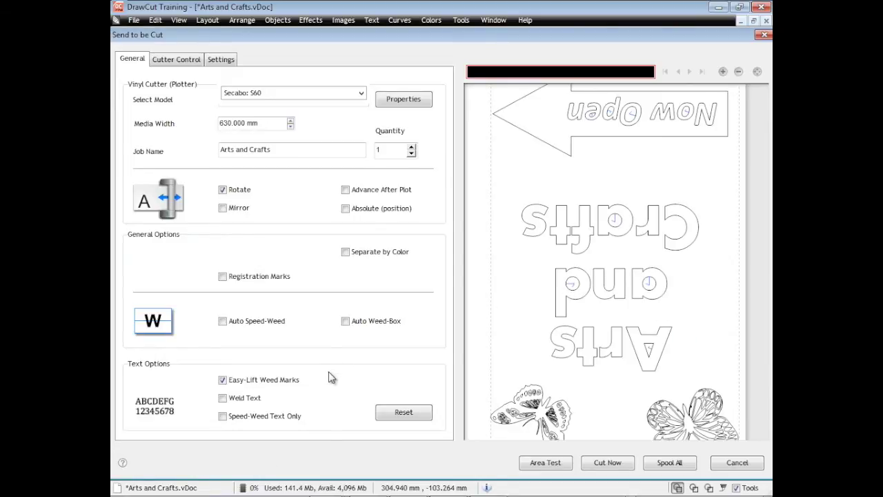
left_click(288, 415)
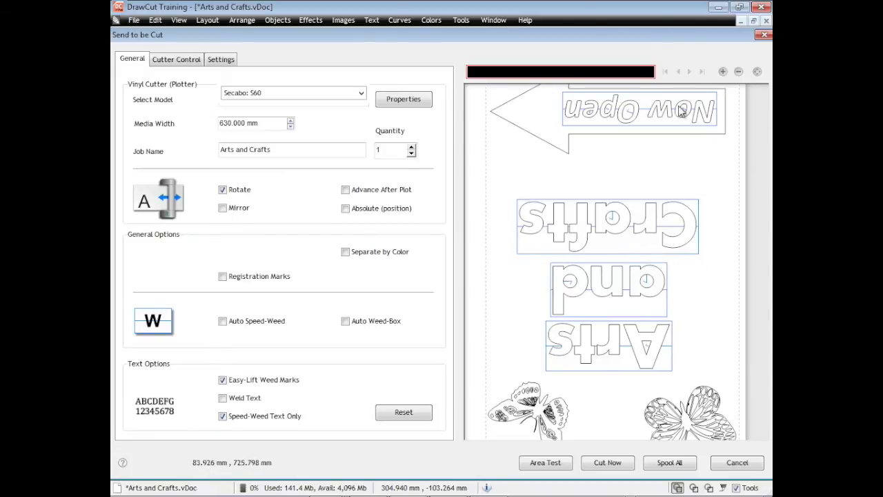
left_click(289, 417)
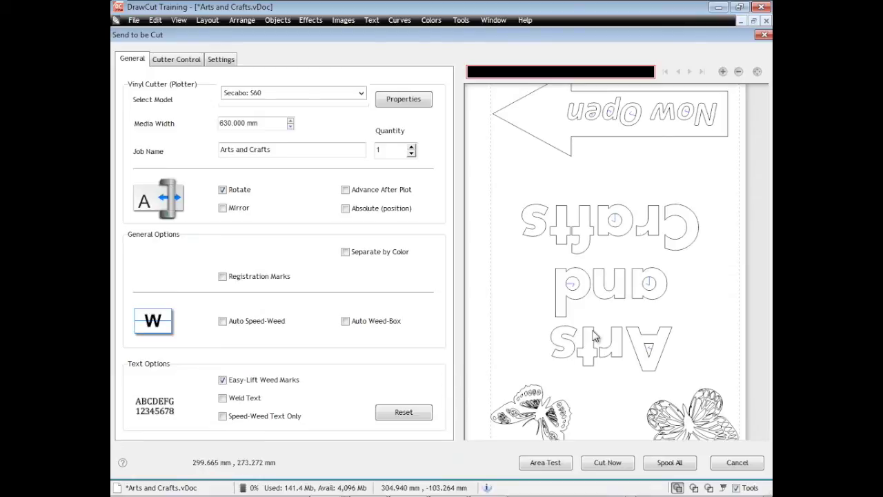
left_click(738, 72)
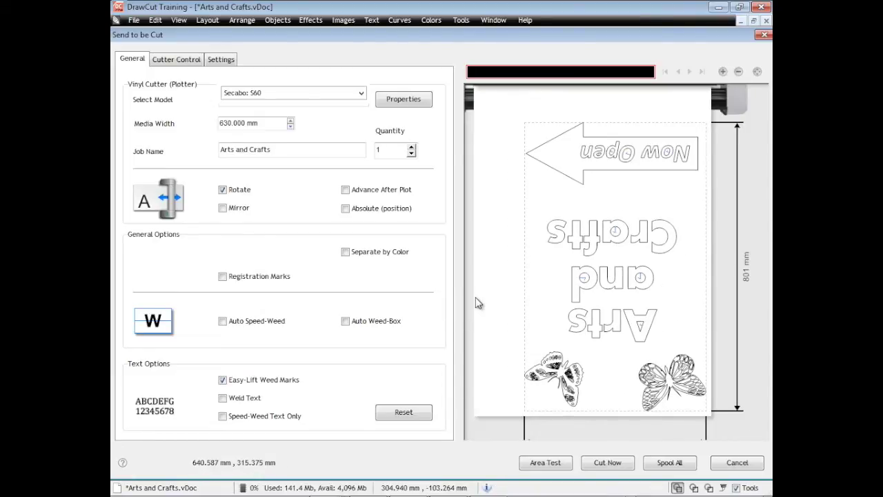
left_click(184, 60)
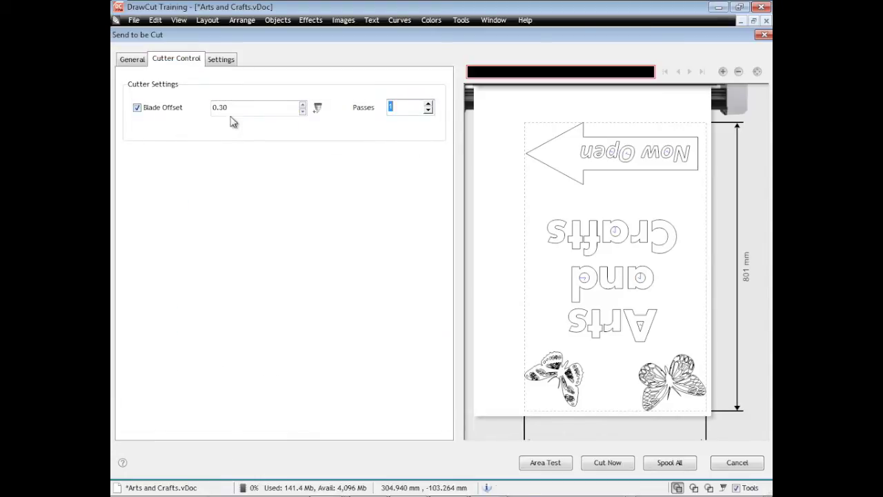
left_click(228, 60)
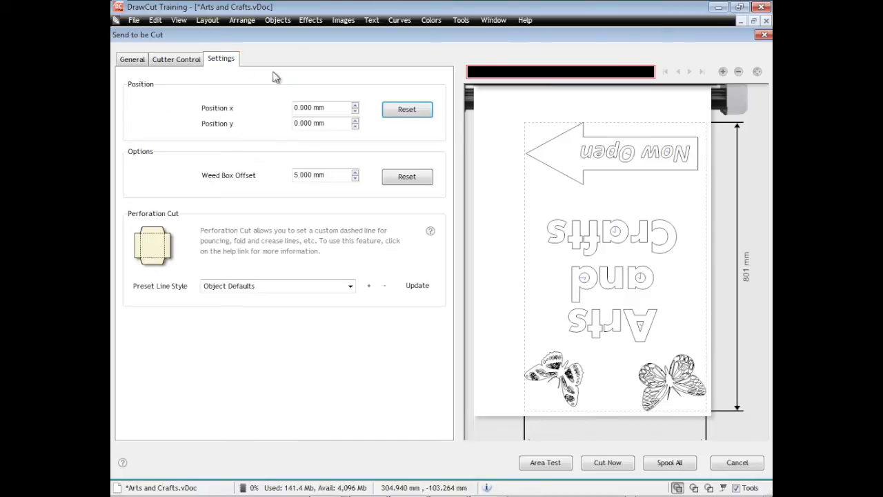
Set the cut position to x 25 mm and y 50 mm.
left_click(337, 108)
type("25")
key("Return")
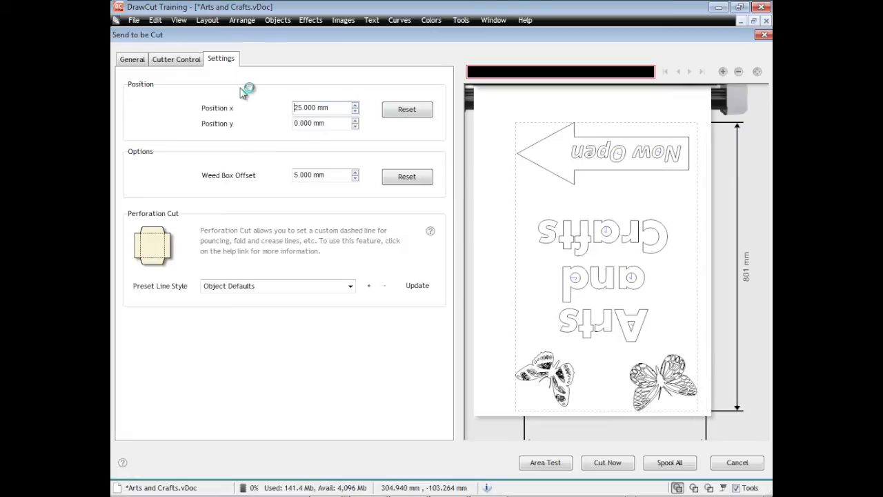
key("Tab")
type("50")
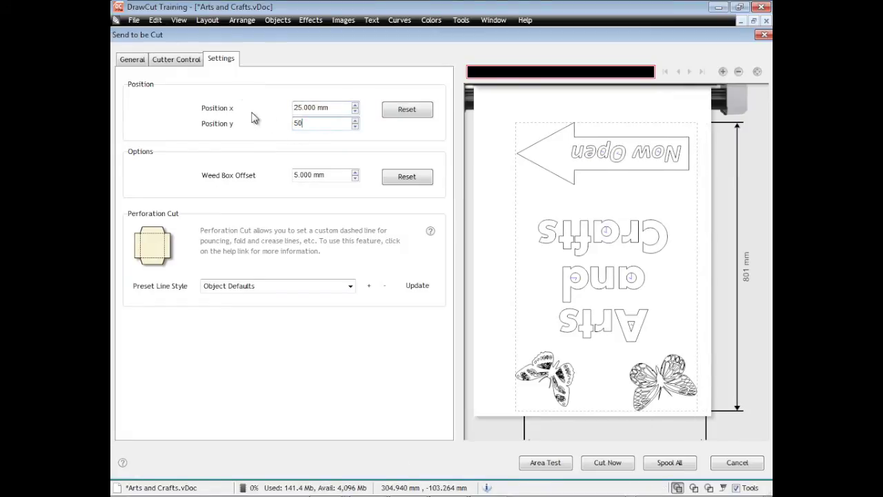
key("Return")
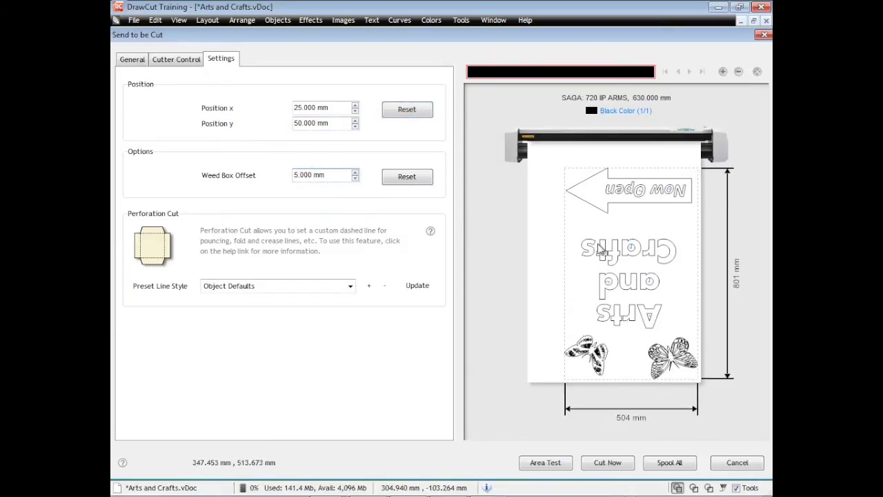
left_click(350, 286)
Try Solid and Dashed perforation line styles, then reset the preset to Object Defaults.
left_click(319, 309)
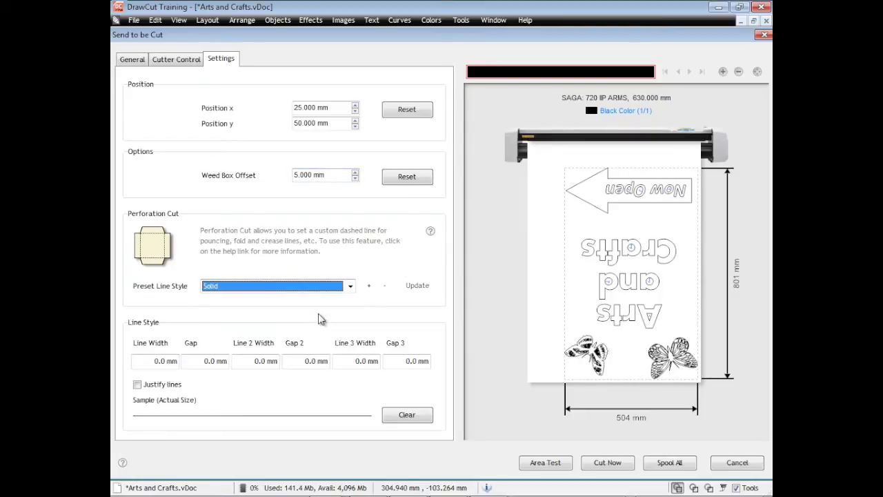
left_click(317, 286)
left_click(312, 318)
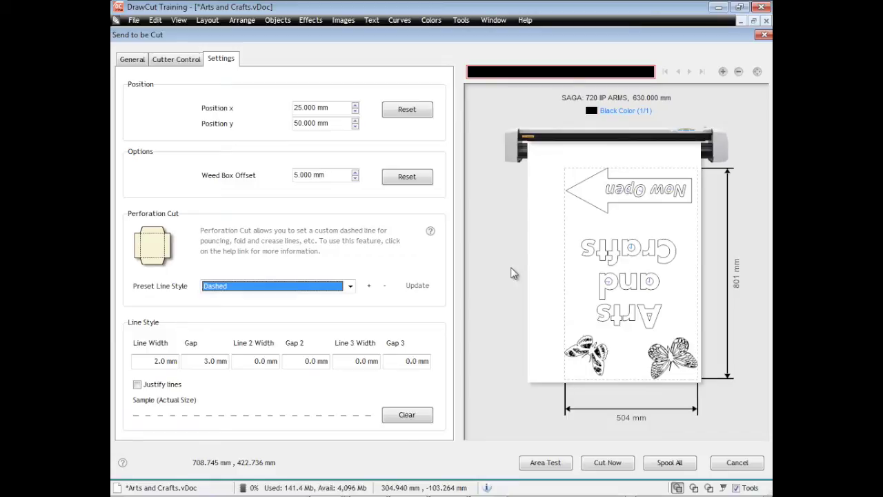
left_click(350, 286)
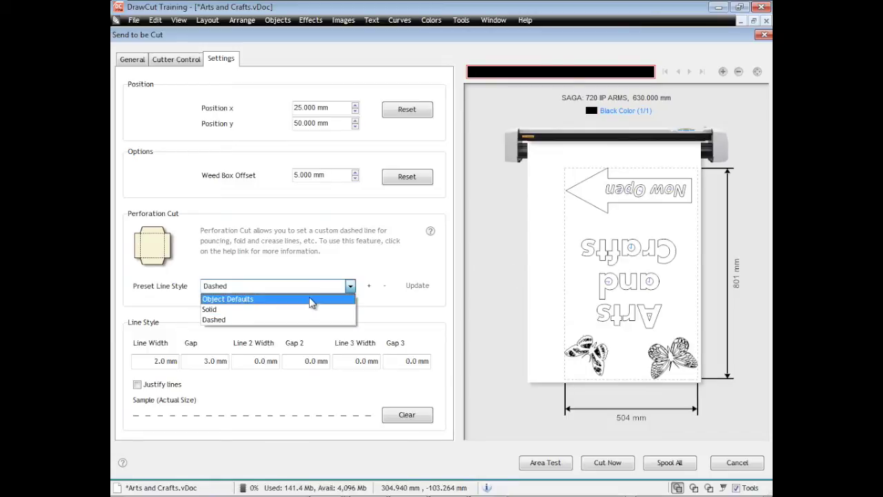
left_click(319, 297)
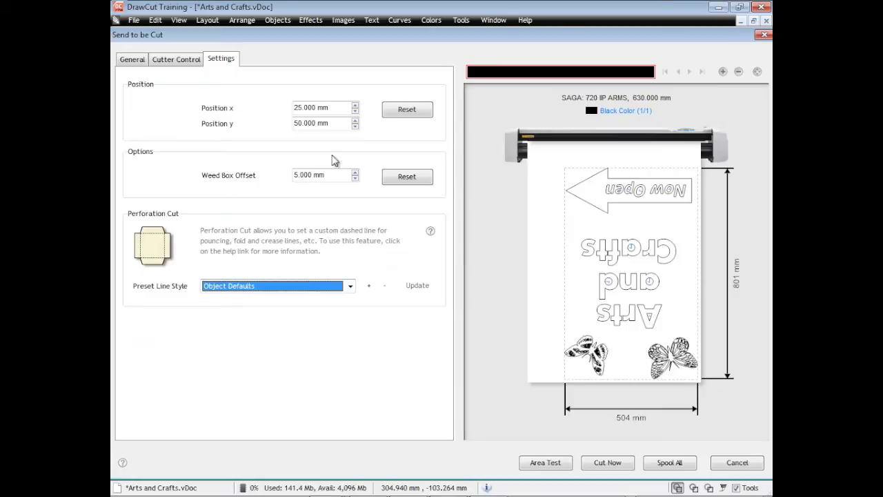
left_click(132, 59)
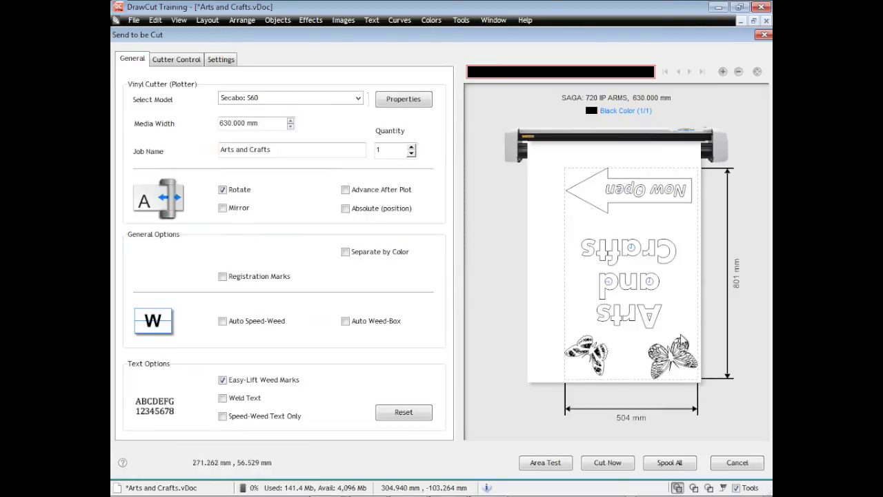
Cut the Arts and Crafts sign immediately, confirming in Vinyl Spooler, and return to the canvas.
left_click(613, 463)
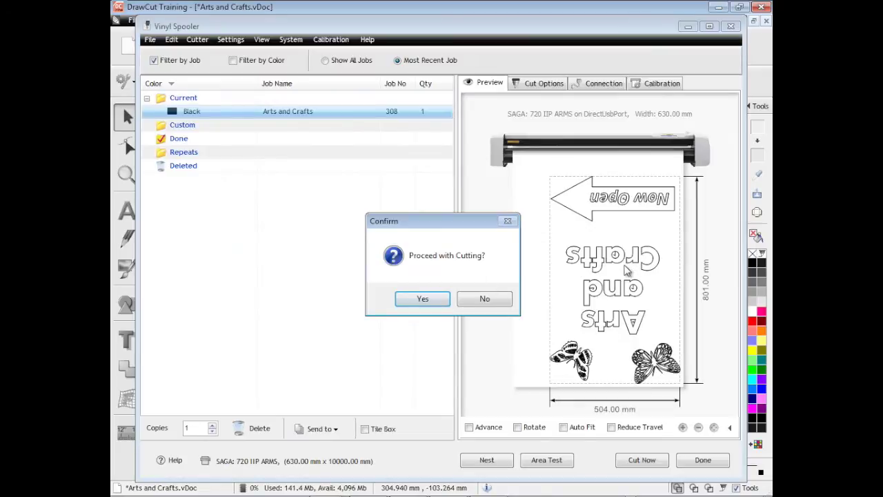
left_click(424, 300)
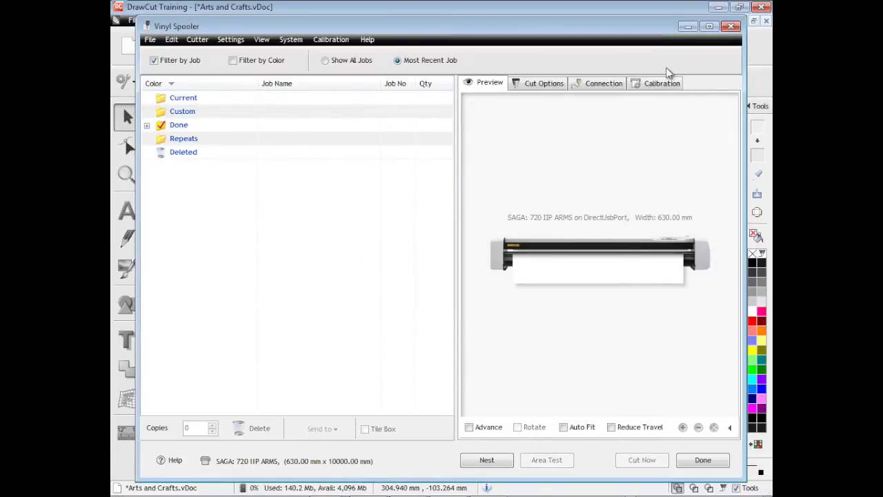
left_click(688, 28)
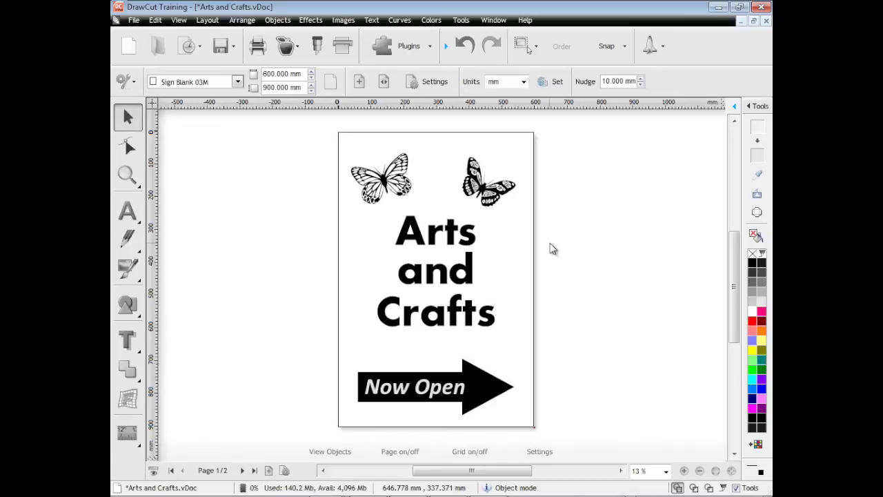
left_click(445, 398)
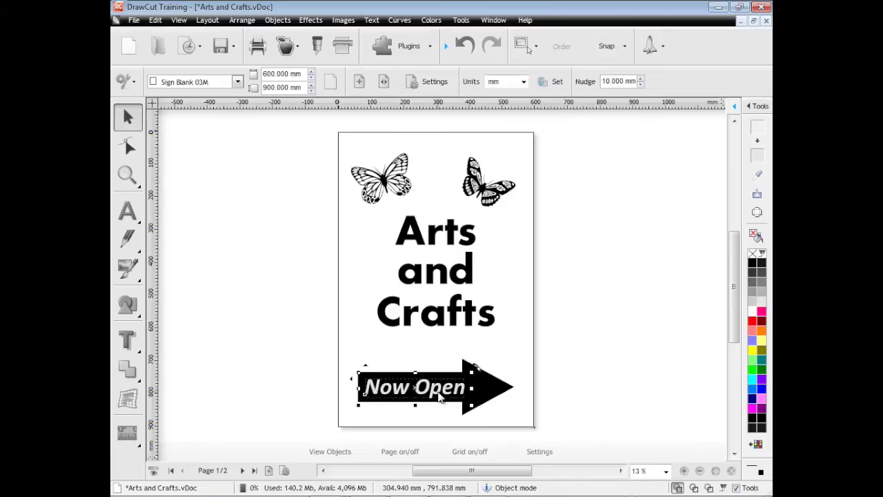
left_click(757, 135)
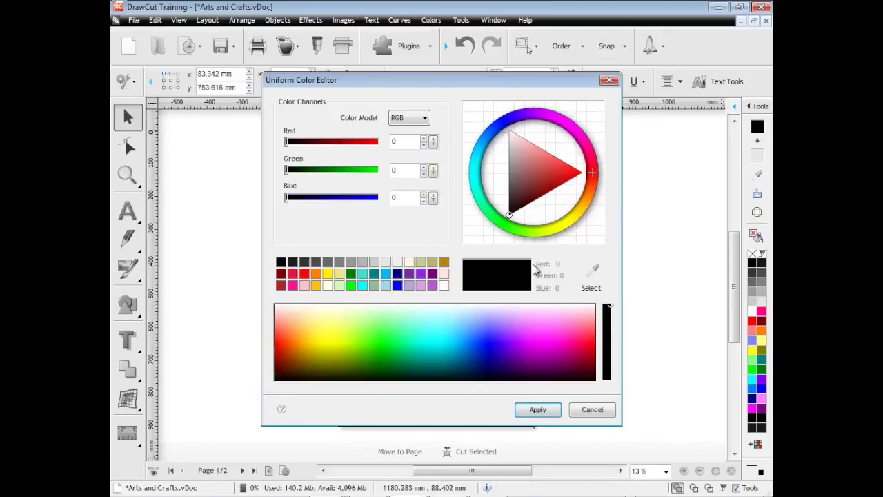
left_click(538, 410)
left_click(504, 392)
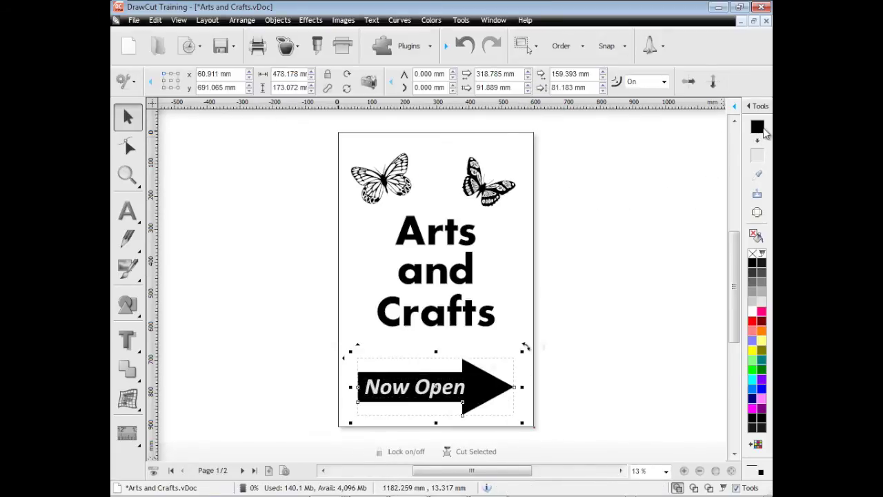
left_click(757, 136)
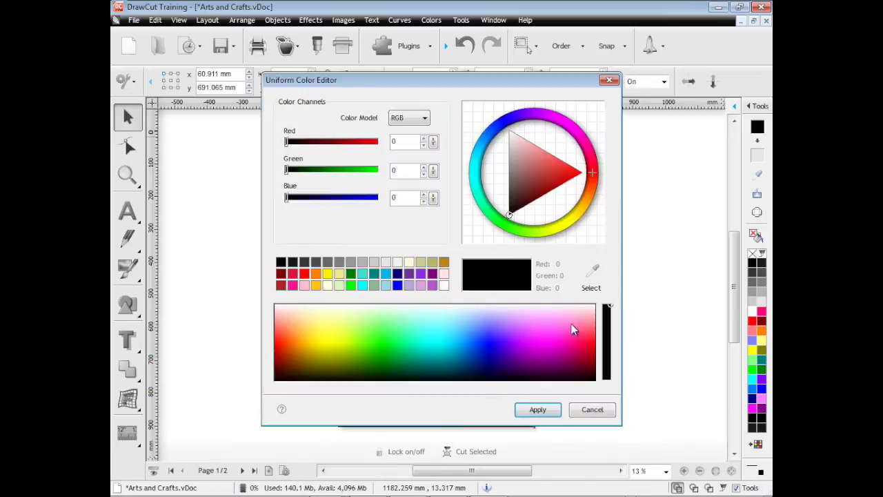
left_click(537, 410)
left_click(606, 390)
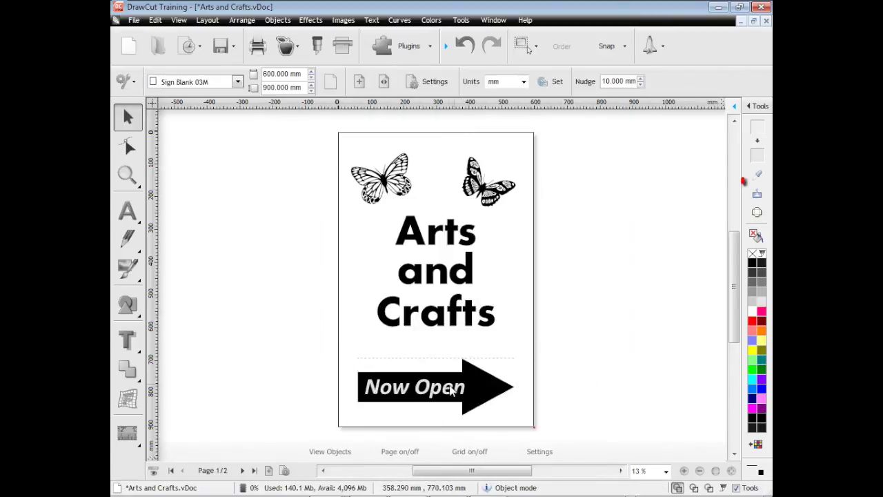
left_click(452, 391)
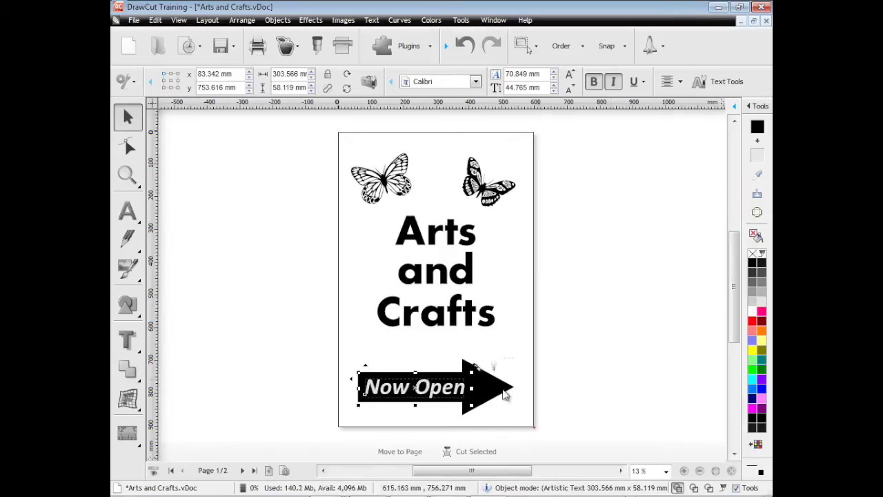
left_click_drag(420, 386, 556, 326)
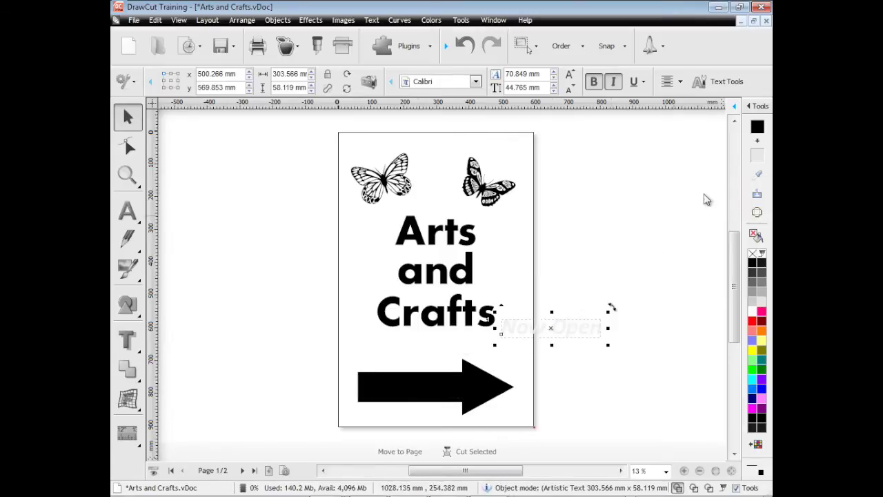
left_click(765, 197)
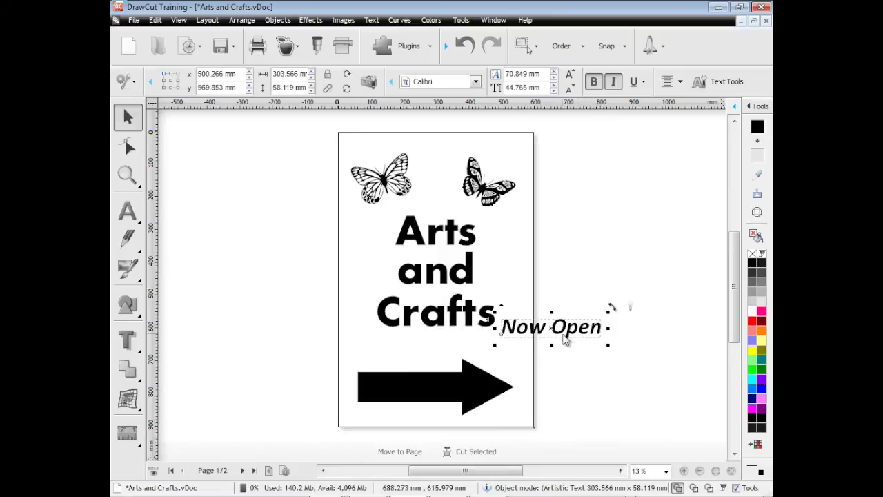
left_click_drag(549, 335, 416, 391)
left_click(757, 198)
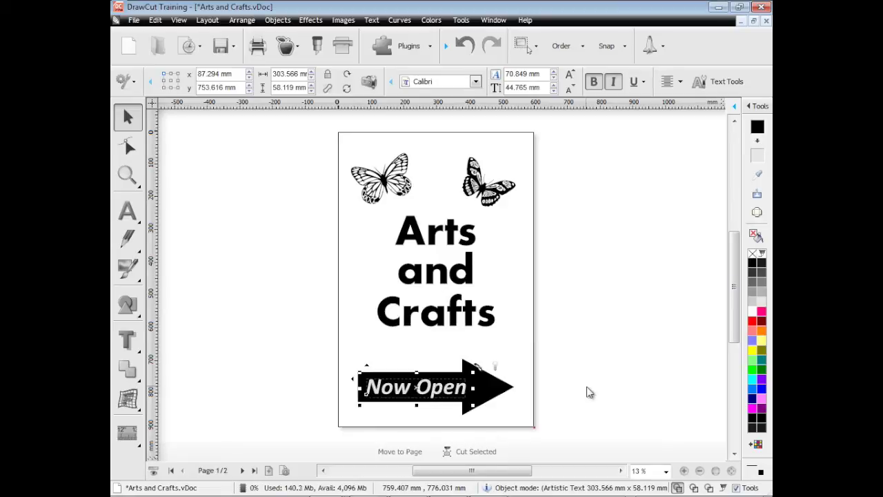
left_click(559, 394)
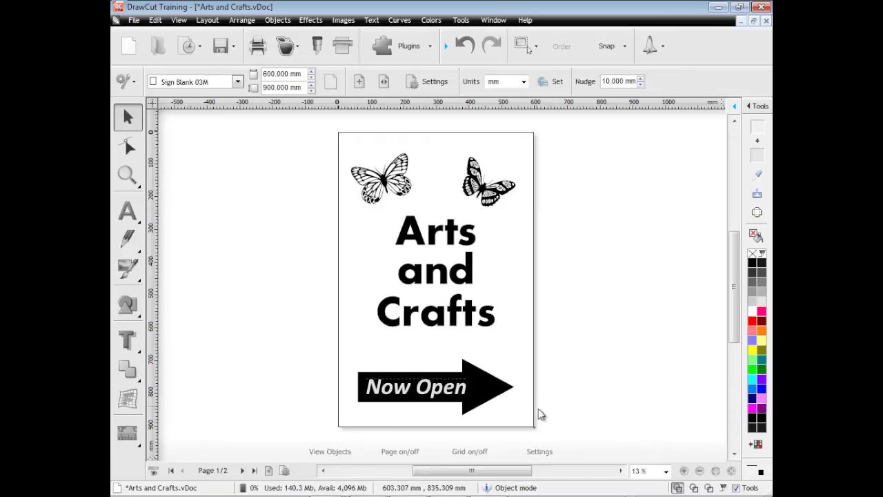
Combine the Now Open arrow and its text into a single curve.
left_click_drag(554, 421, 307, 356)
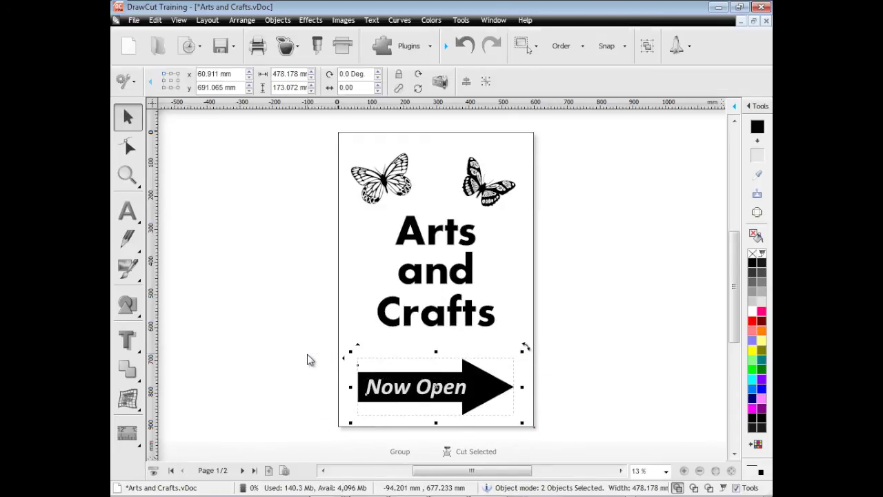
left_click(406, 21)
left_click(400, 20)
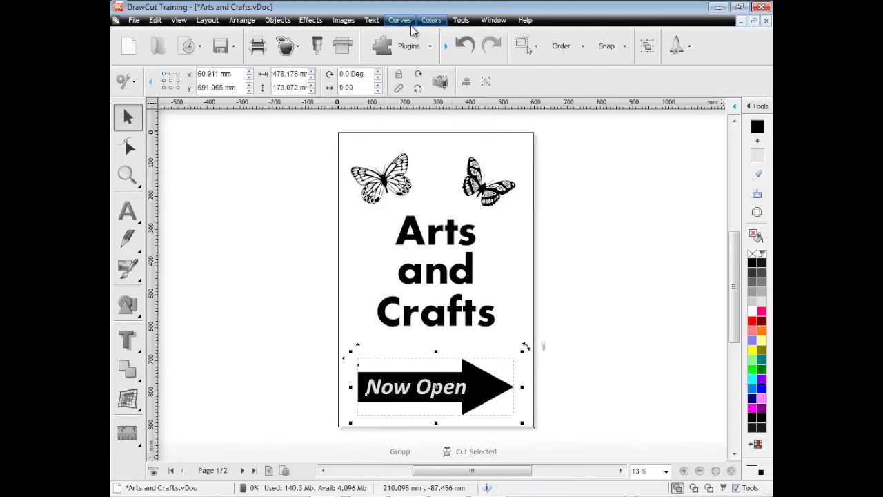
left_click(400, 20)
left_click(423, 56)
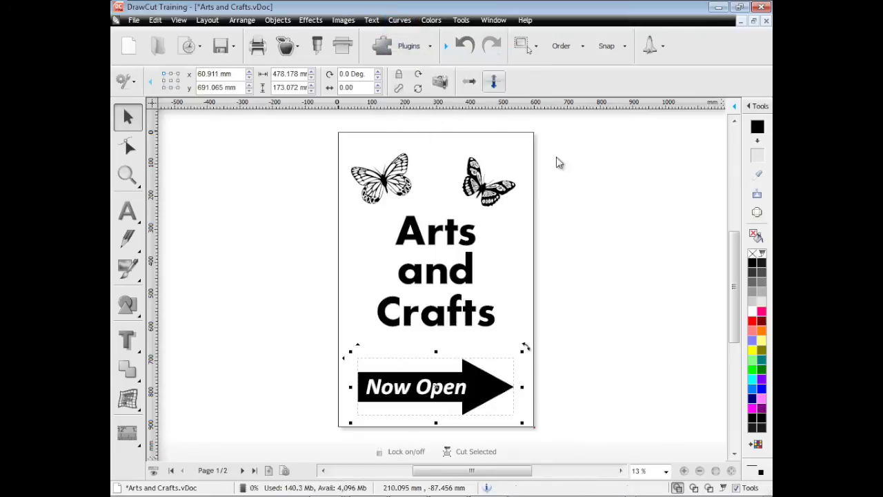
Preview Easy-Lift and Auto Speed-Weed options in Send to be Cut, then cancel.
left_click(317, 45)
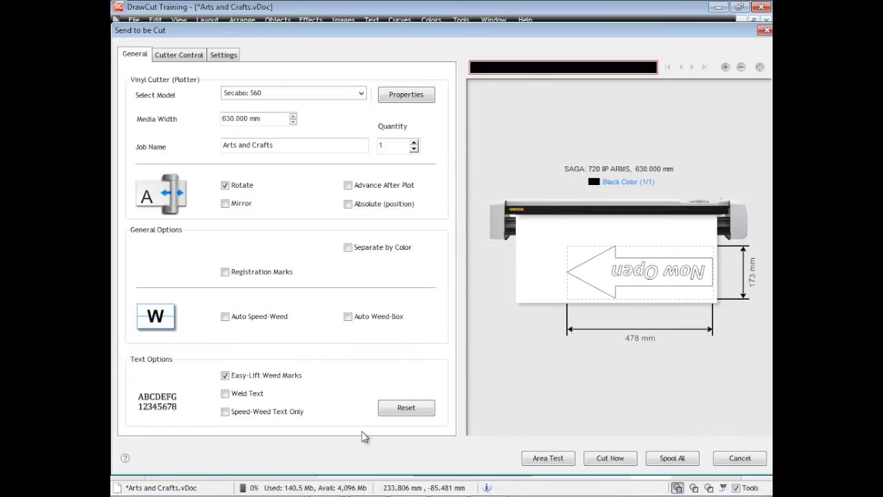
left_click(269, 376)
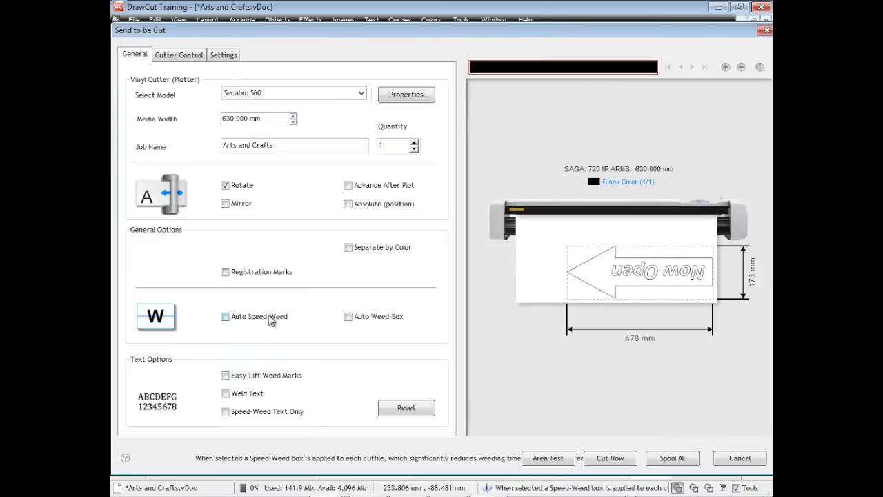
left_click(269, 320)
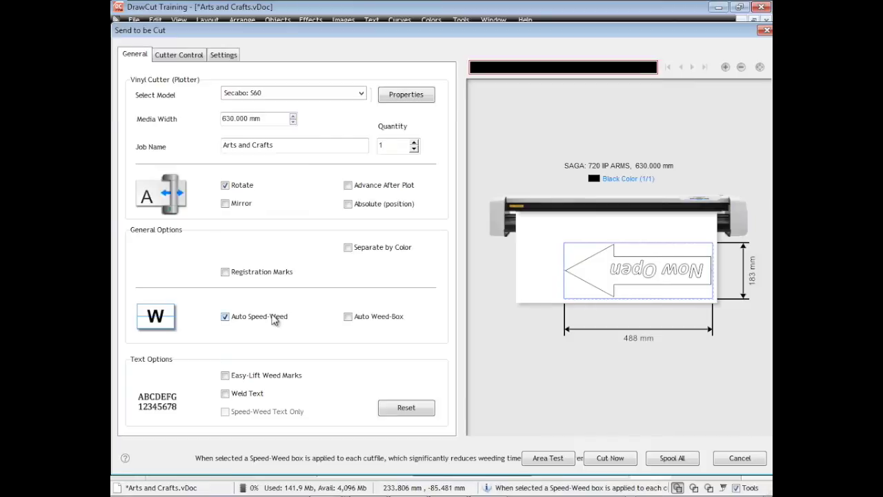
left_click(277, 316)
left_click(736, 462)
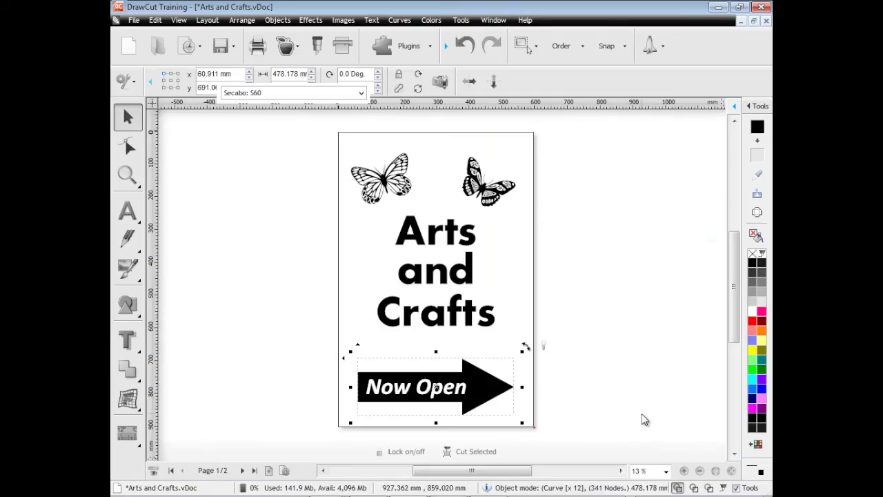
left_click(317, 45)
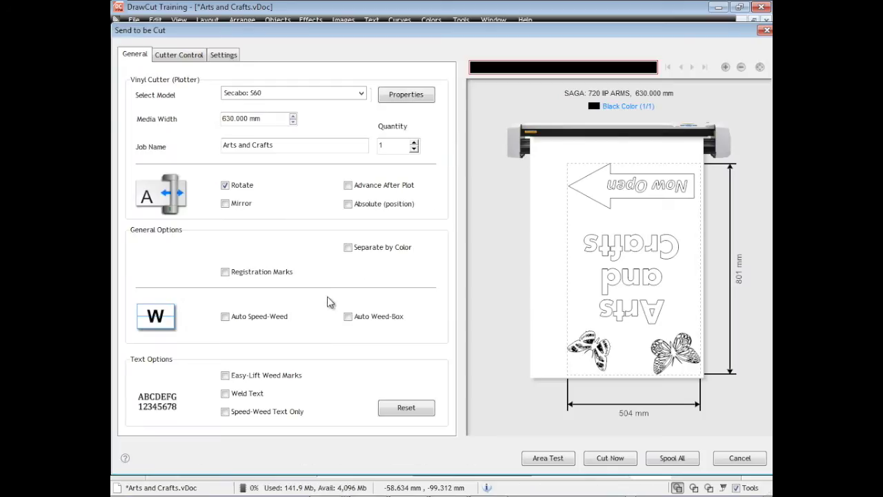
left_click(271, 319)
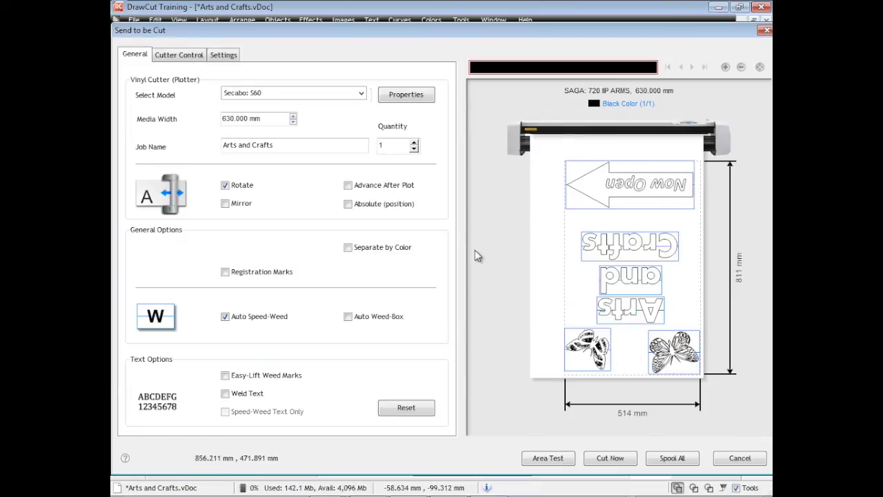
left_click(748, 462)
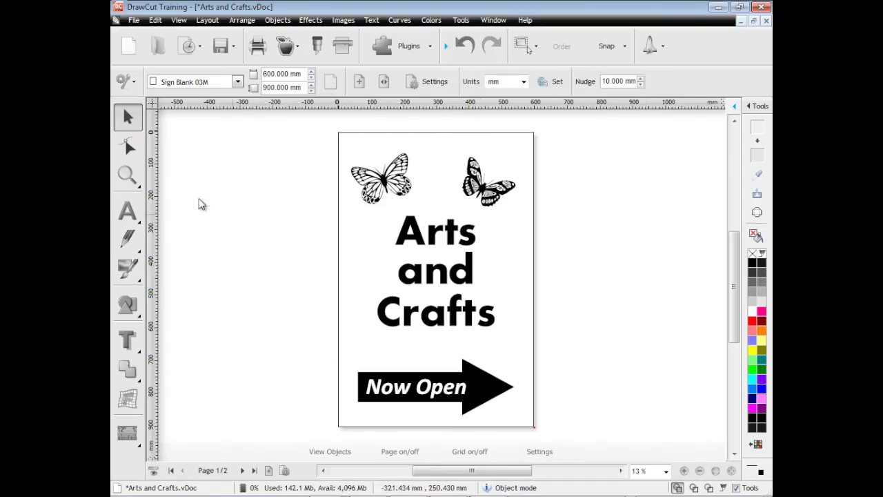
Color the words Arts red, and green, and Crafts sky blue.
left_click(128, 210)
left_click_drag(405, 232, 481, 235)
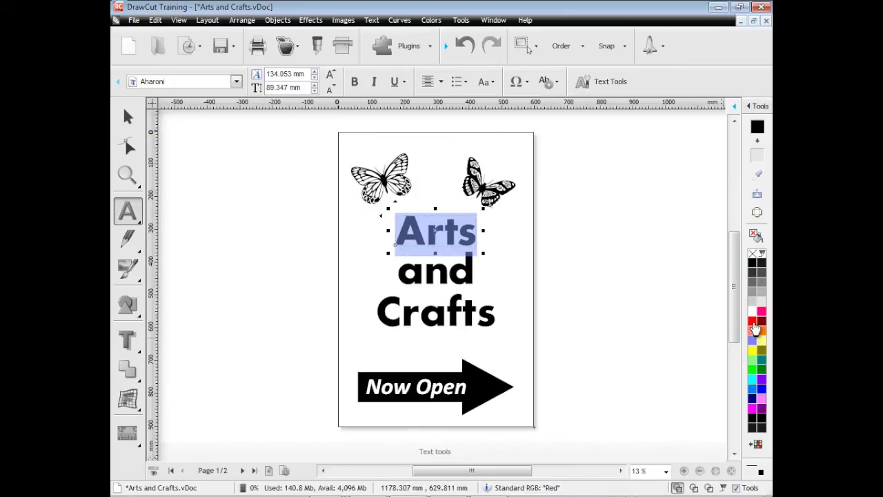
left_click(752, 320)
key("Right")
key("shift+Right")
key("shift+Right")
key("shift+Right")
left_click(752, 364)
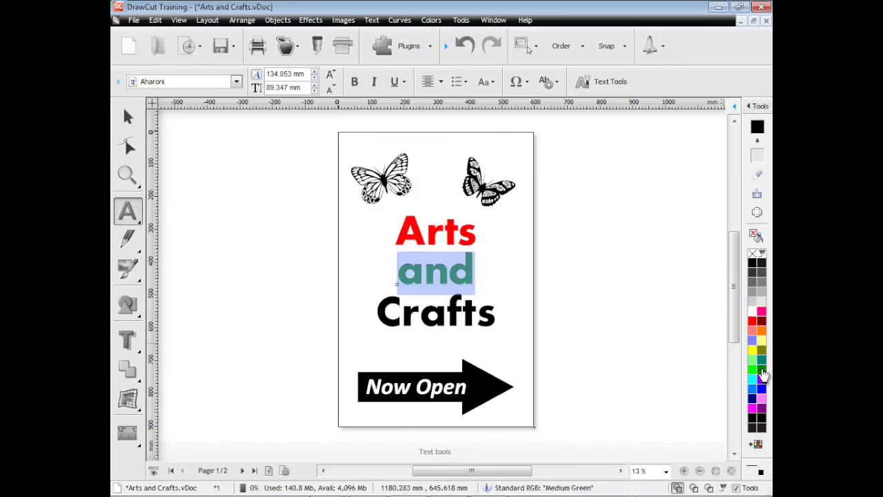
key("Right")
key("shift+Right")
key("shift+Right")
key("shift+Right")
key("shift+Right")
key("shift+Right")
key("shift+Right")
left_click(756, 397)
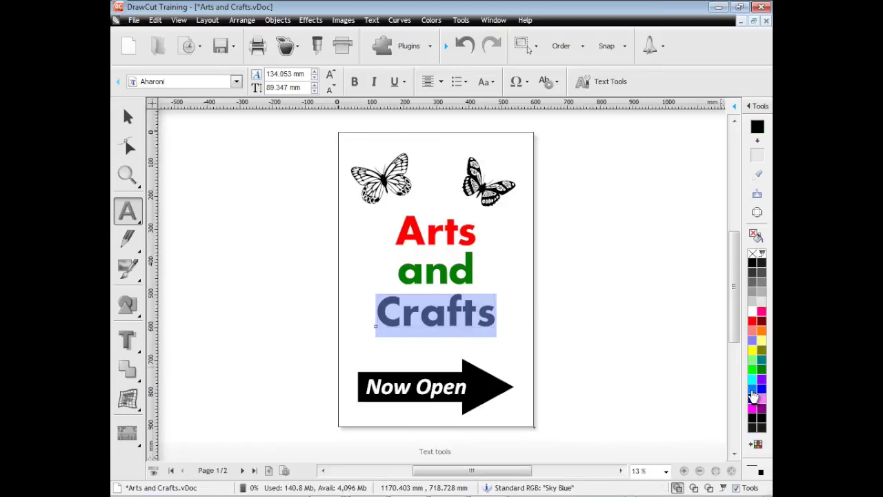
Color the left butterfly fuchsia and the right butterfly purple.
left_click(396, 154)
left_click(128, 116)
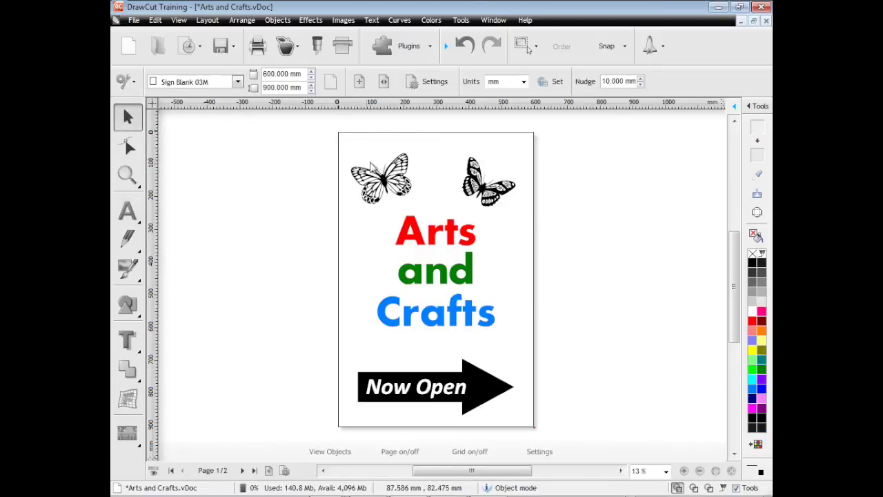
left_click(380, 178)
left_click(761, 311)
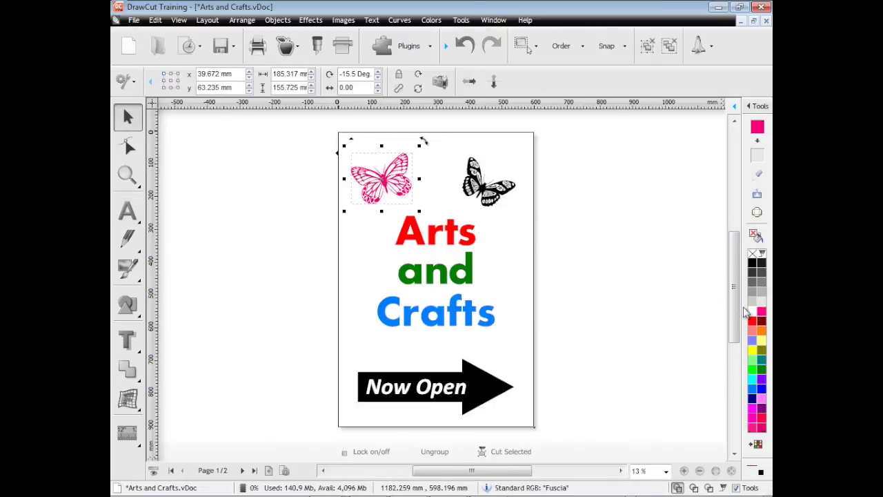
key("Tab")
left_click(761, 408)
left_click(625, 335)
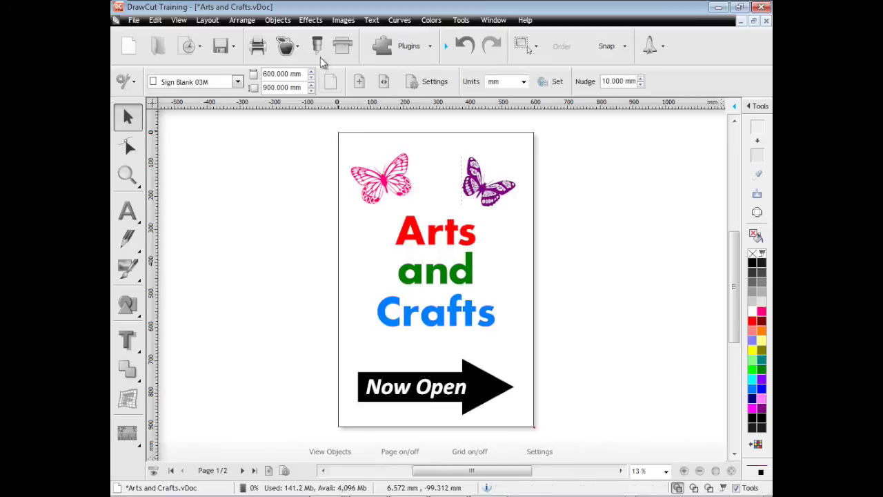
left_click(342, 45)
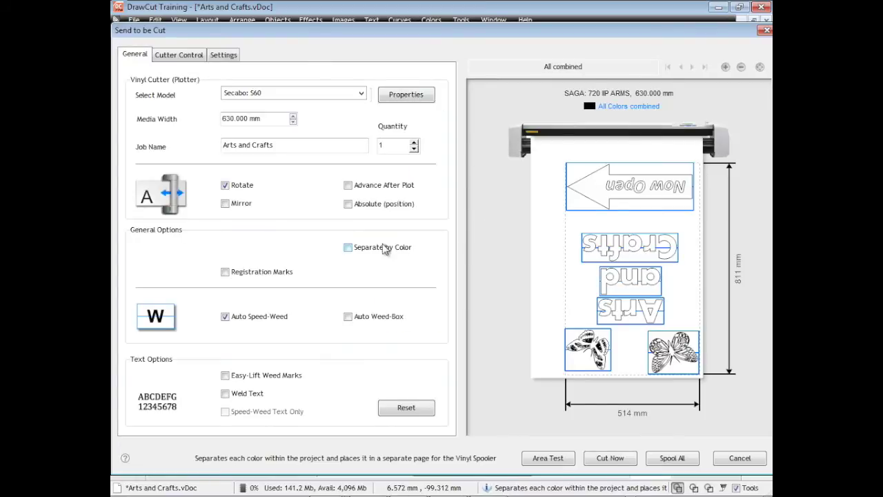
Separate the sign by colour without speed-weed boxes, preview each colour cut, and spool all jobs.
left_click(388, 254)
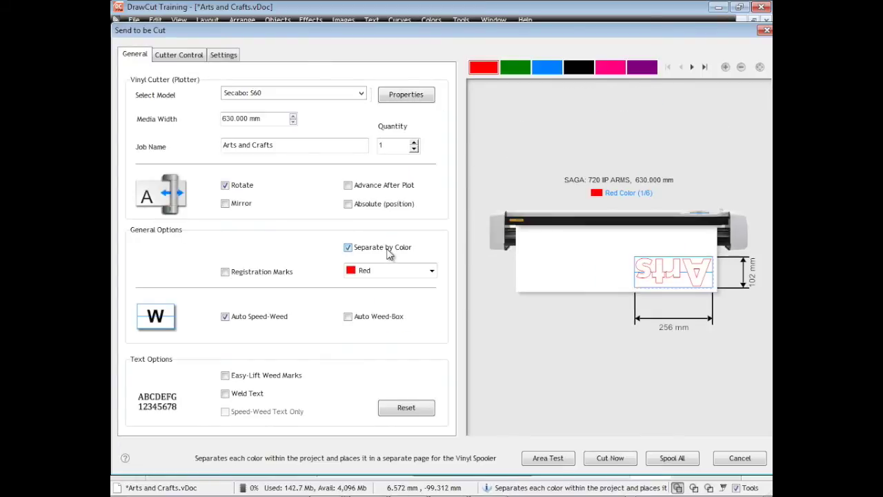
left_click(279, 321)
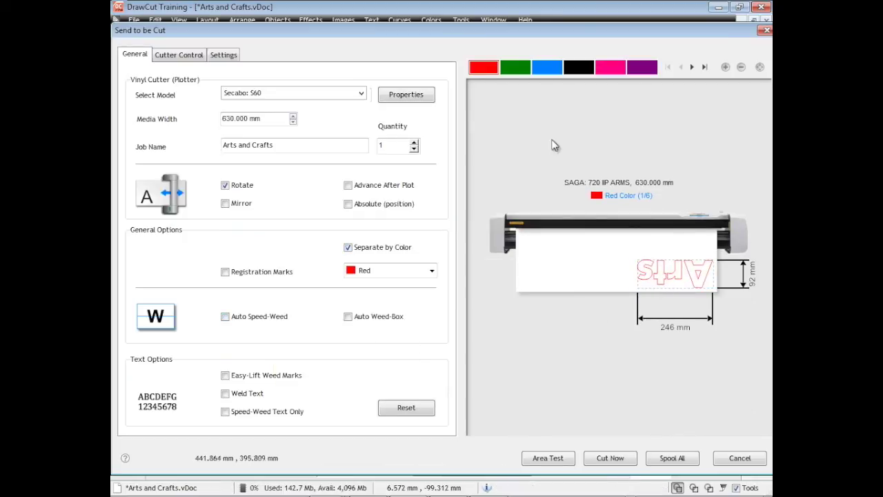
left_click(509, 70)
left_click(548, 71)
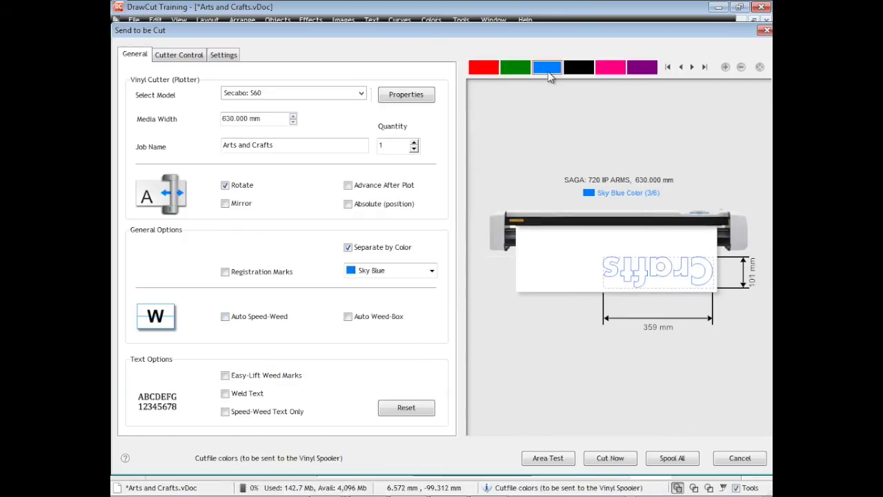
left_click(580, 73)
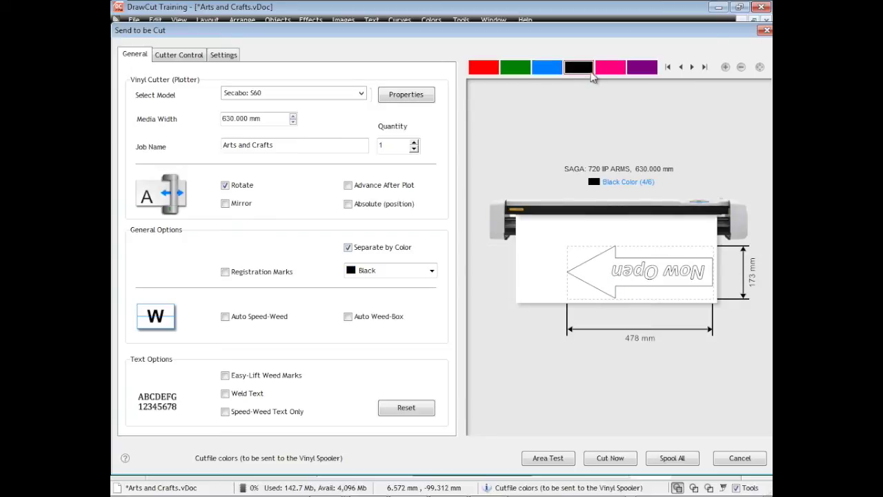
left_click(608, 72)
left_click(631, 74)
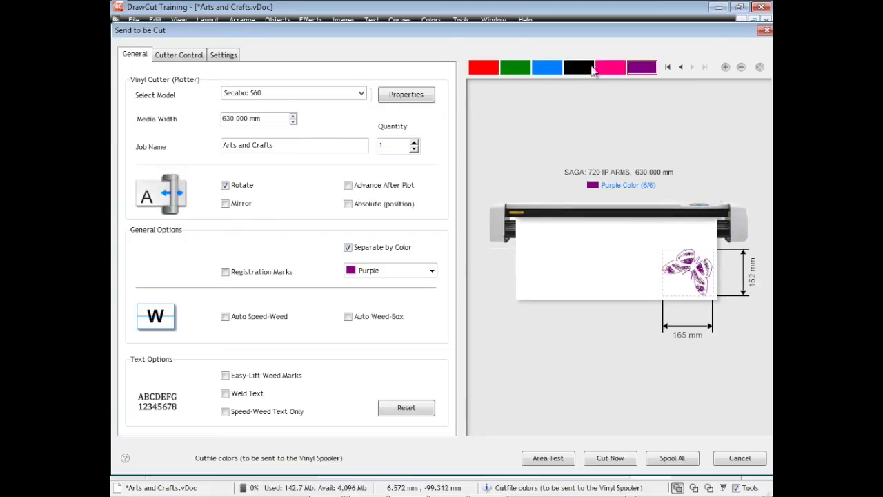
left_click(481, 67)
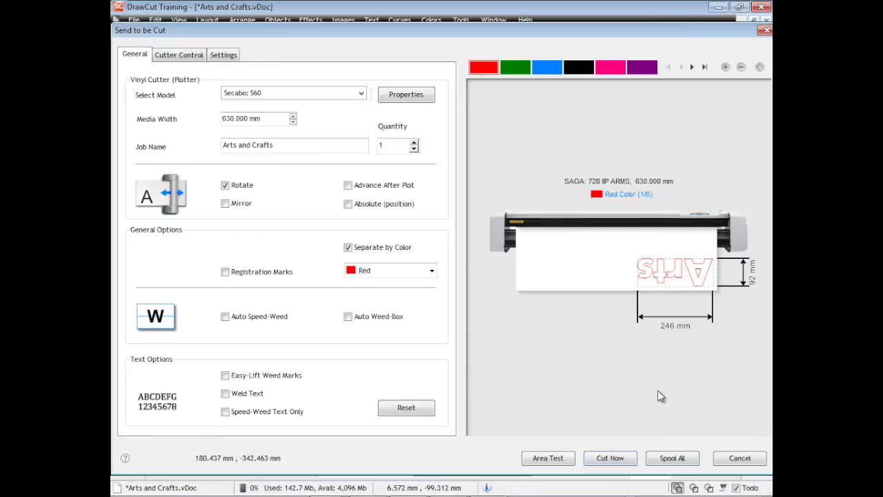
left_click(671, 458)
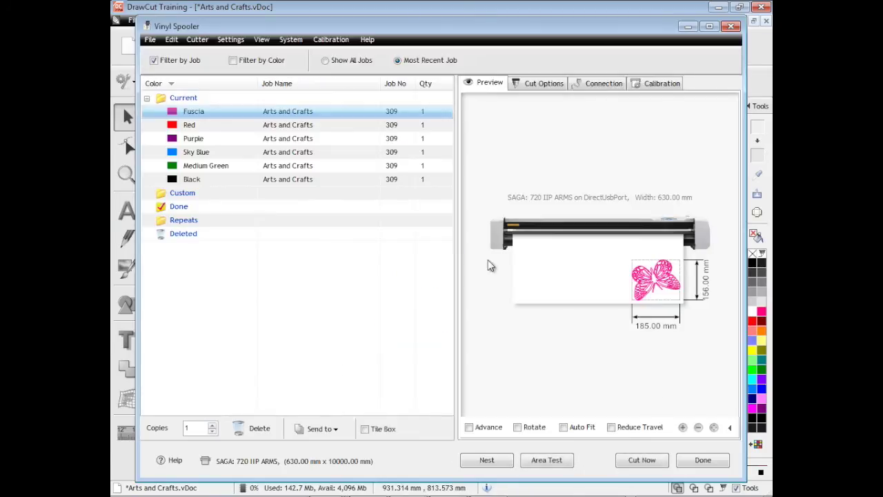
Review the Red, Purple, Sky Blue, Medium Green and Black arrow jobs, then close the Vinyl Spooler.
left_click(318, 124)
left_click(321, 139)
left_click(323, 152)
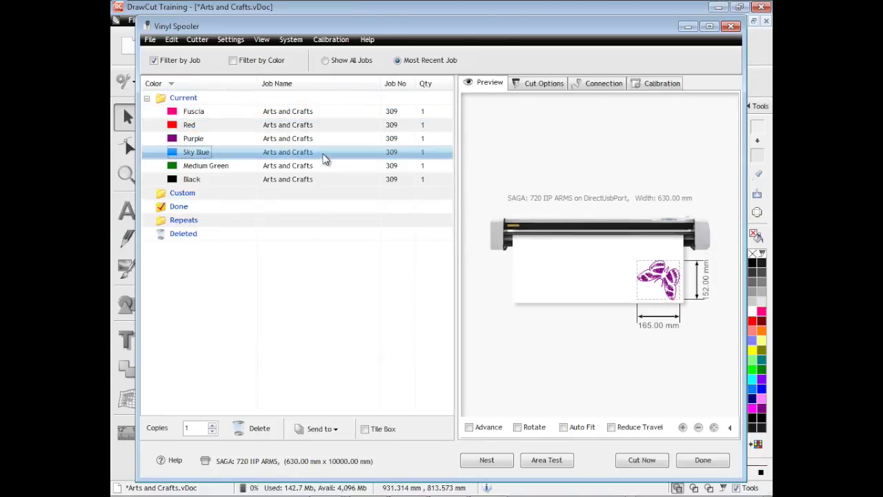
left_click(327, 168)
left_click(328, 179)
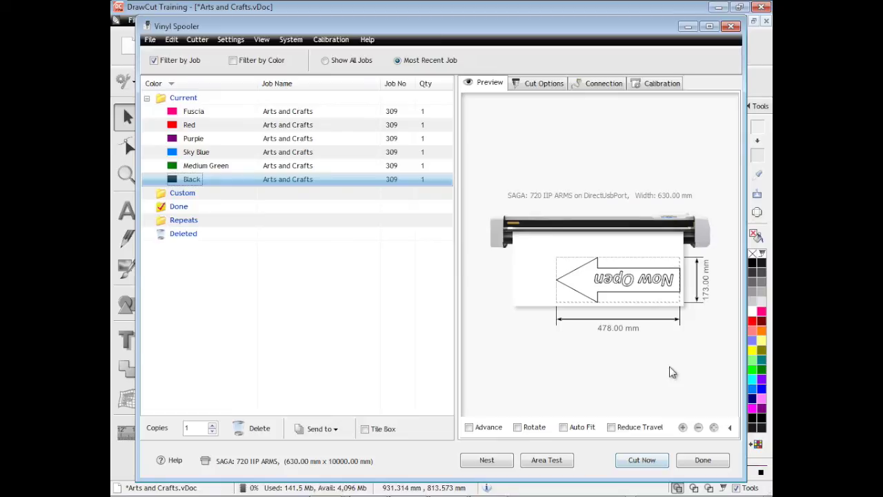
left_click(688, 28)
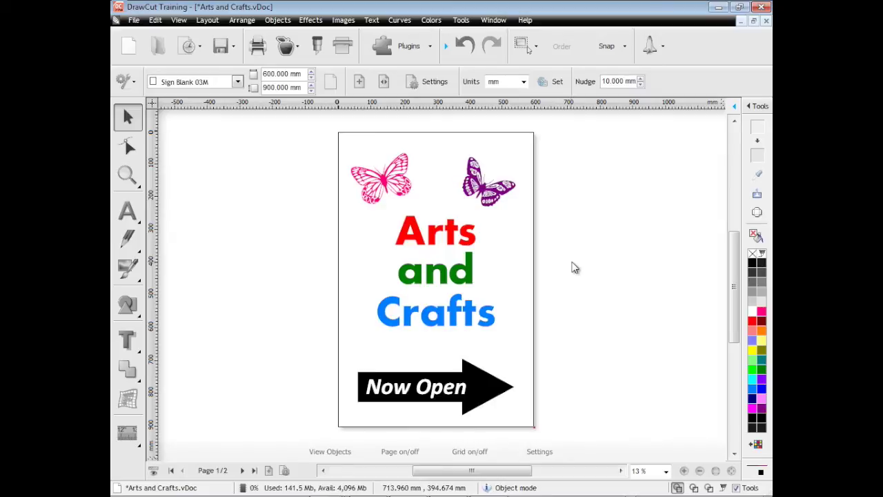
left_click(650, 45)
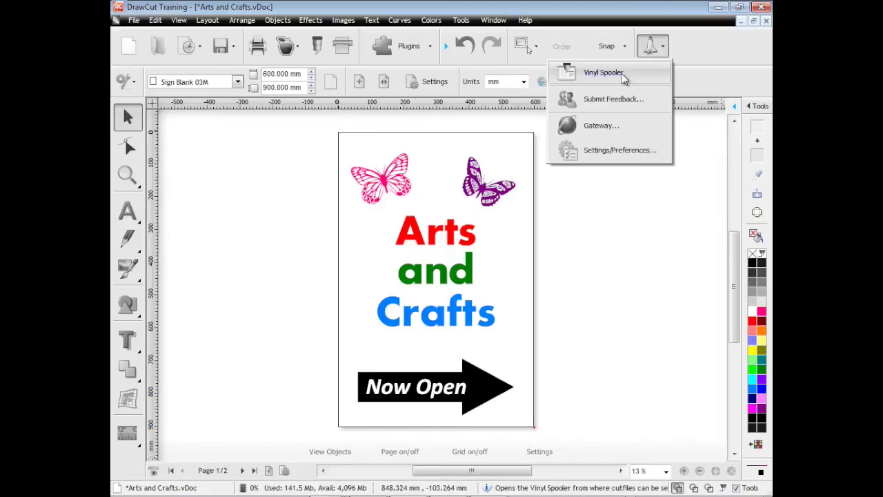
Reopen the Vinyl Spooler and preview the Fuscia, Red, Purple, Sky Blue, Medium Green and Black jobs.
left_click(626, 94)
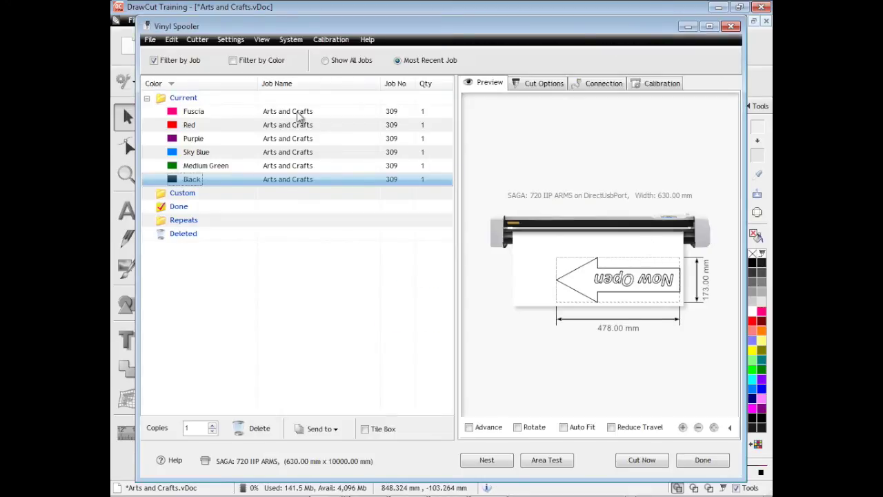
left_click(299, 113)
left_click(298, 125)
left_click(300, 138)
left_click(299, 152)
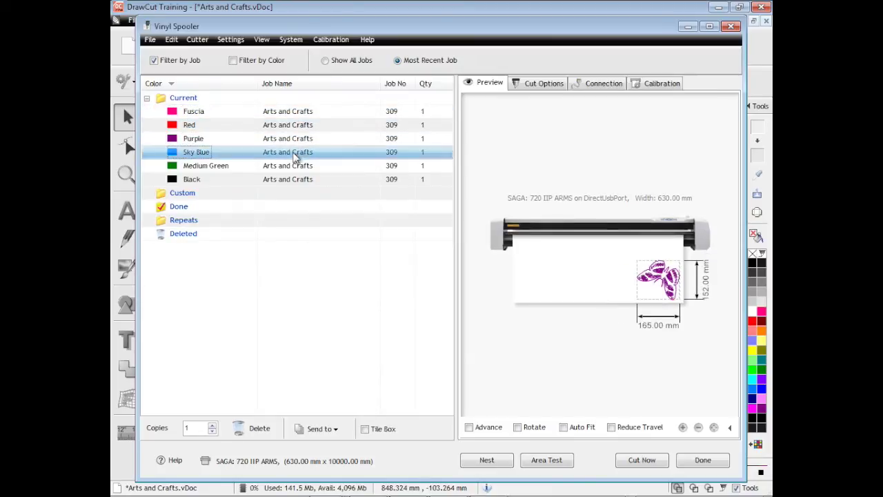
left_click(299, 166)
left_click(299, 180)
Review the Cut Options, Connection and Calibration tabs, then return to preview the Medium Green job.
left_click(543, 83)
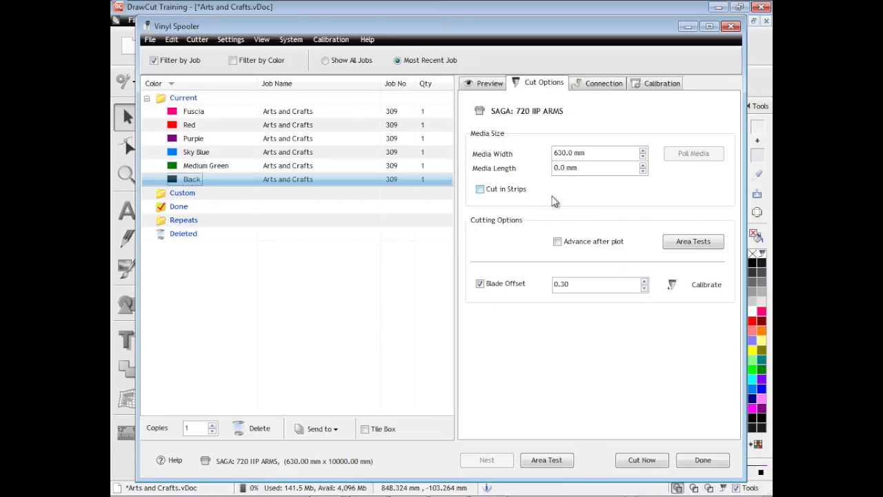
left_click(593, 84)
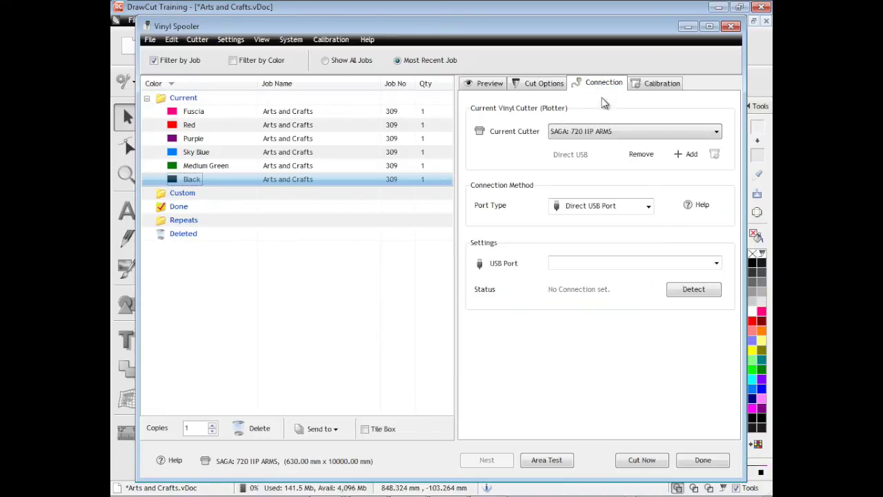
left_click(659, 82)
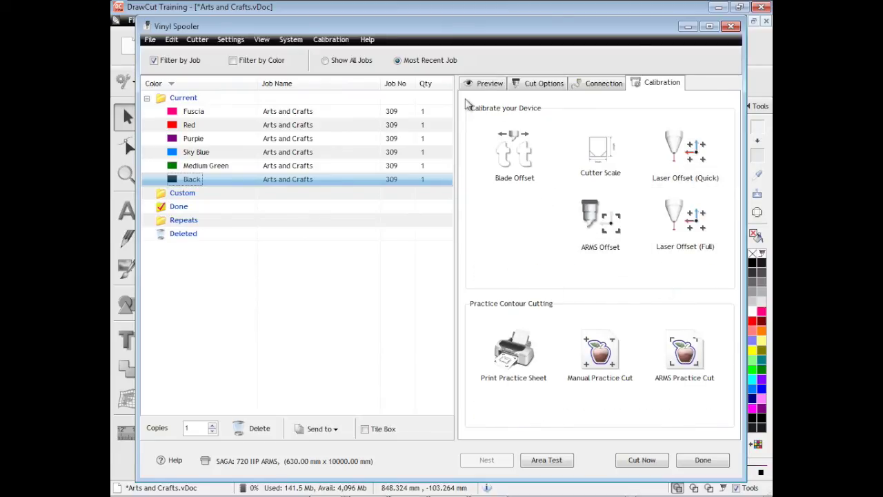
left_click(484, 84)
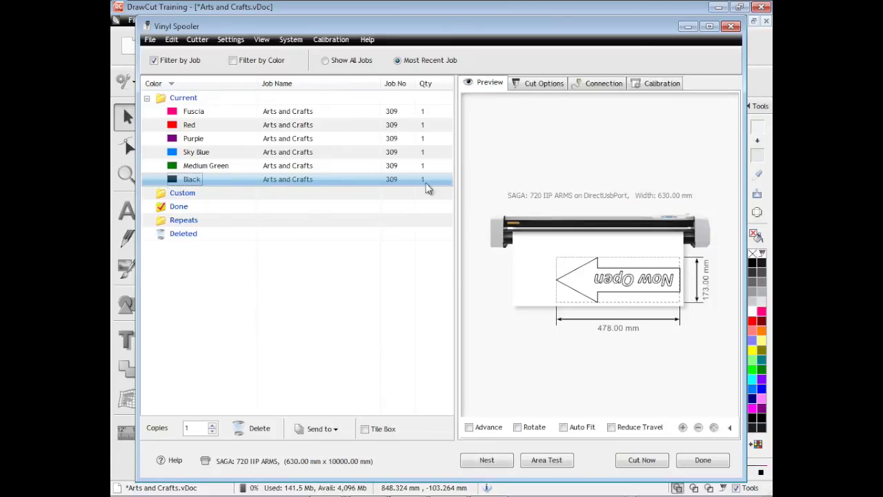
left_click(375, 166)
Cut the Sky Blue Crafts job and check it in the Done group.
left_click(374, 153)
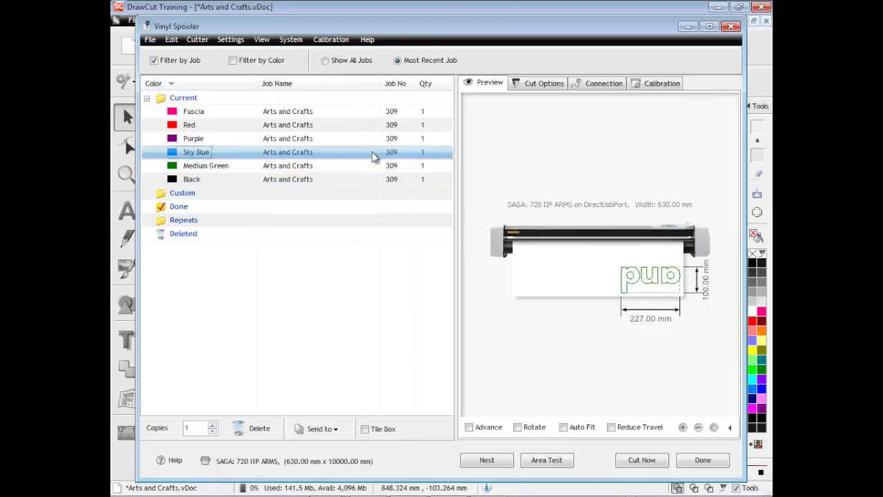
left_click(642, 460)
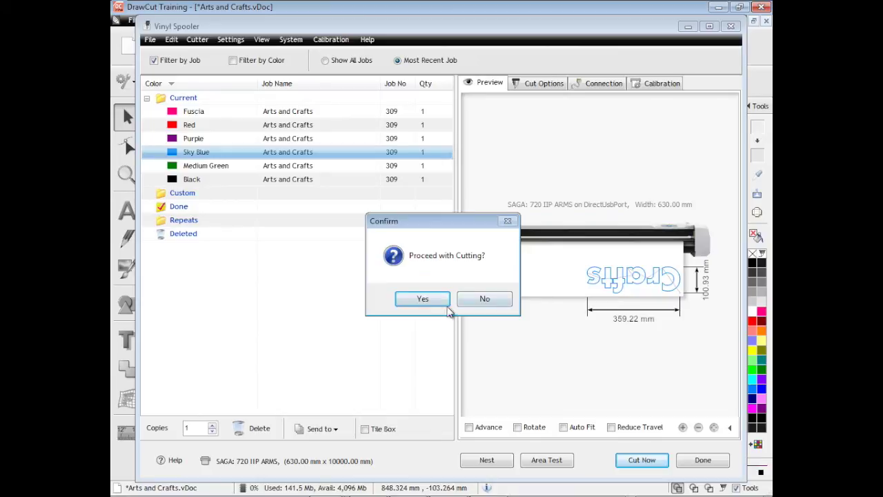
left_click(422, 298)
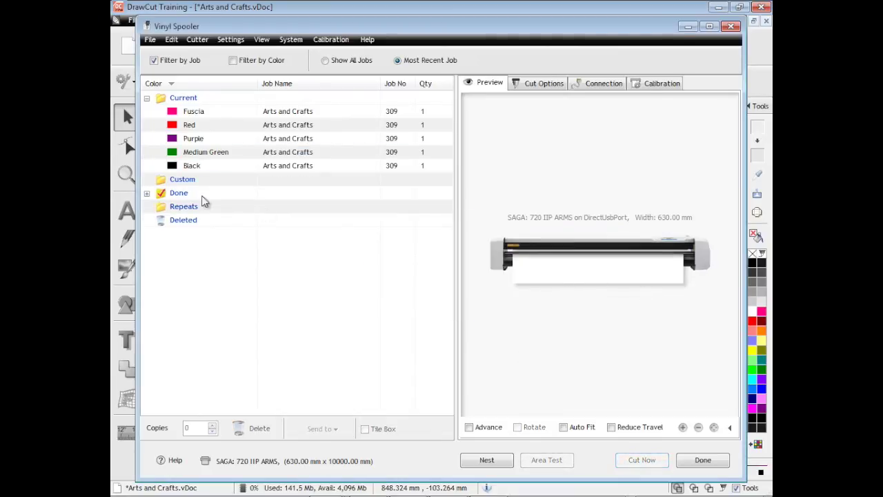
left_click(146, 193)
left_click(181, 207)
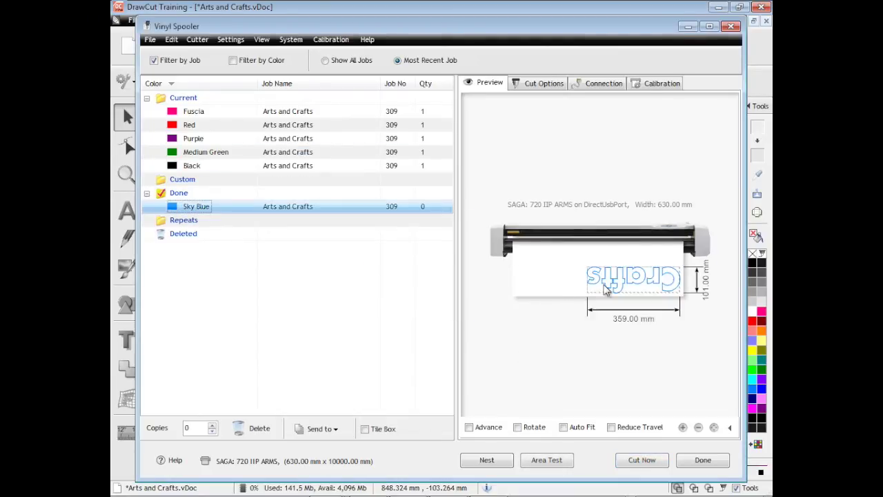
Cut the Fuscia butterfly job, then hide the Vinyl Spooler window.
left_click(231, 114)
left_click(642, 459)
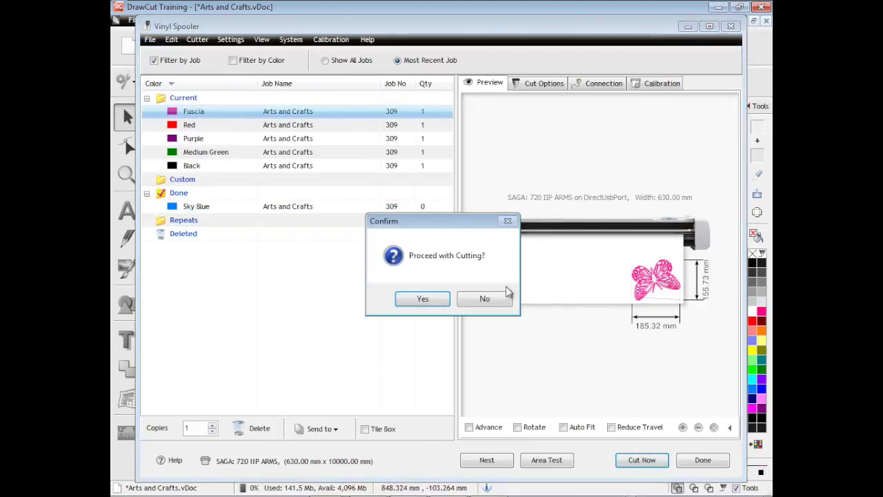
left_click(423, 299)
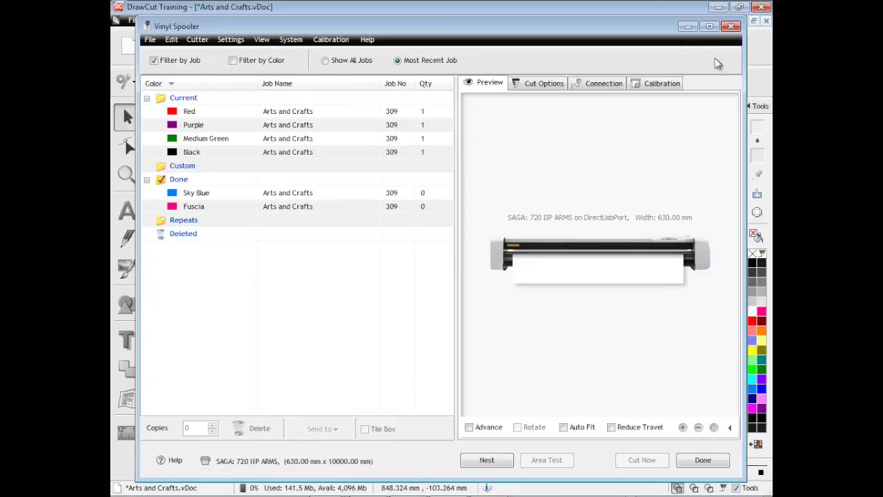
left_click(687, 26)
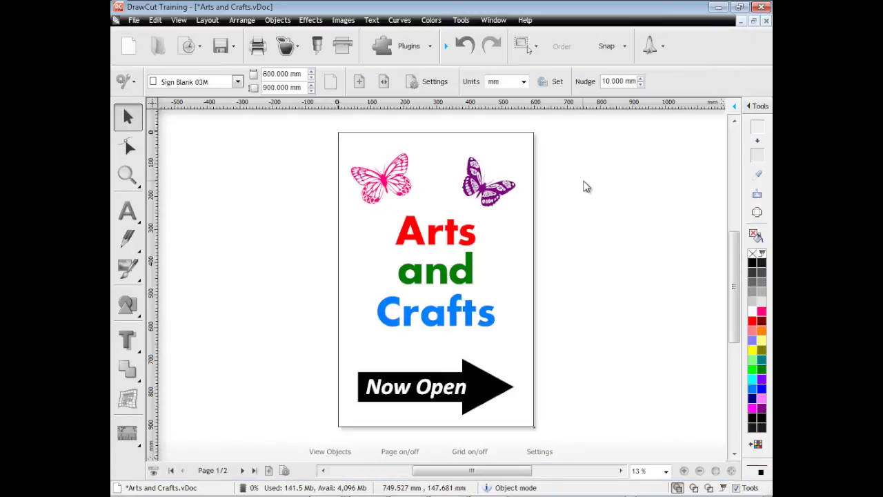